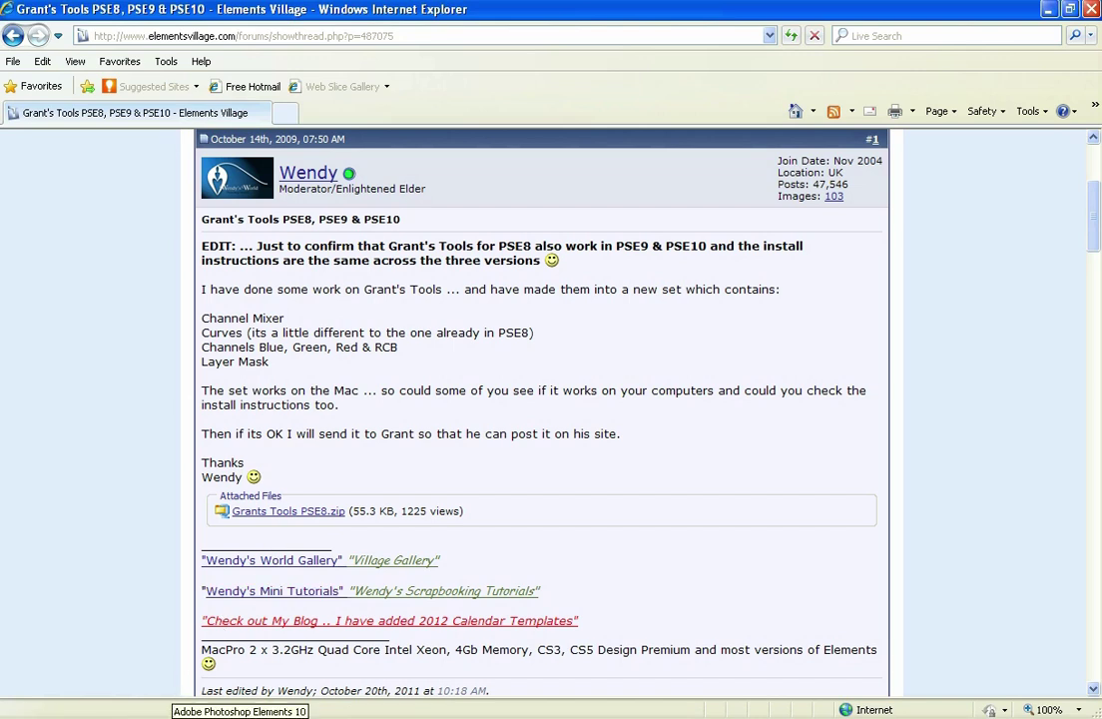
Minimize Photoshop Elements and the browser, then drag _DIR0565.RAF from the desktop onto Photoshop Elements.
left_click(240, 715)
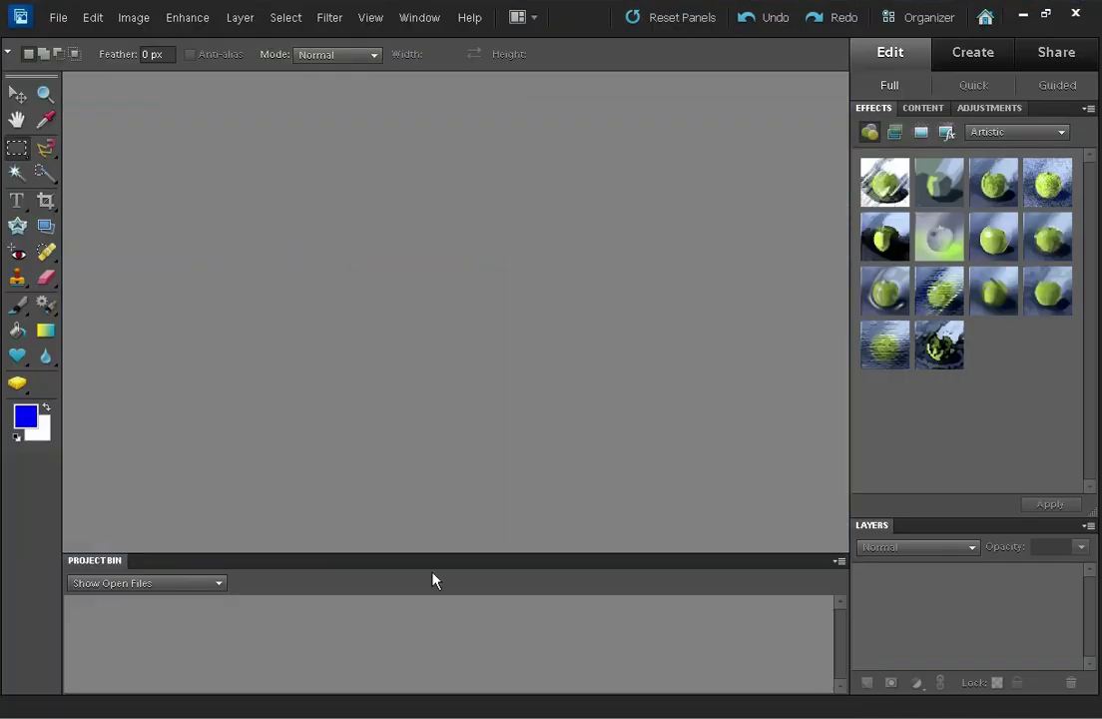
left_click(1024, 14)
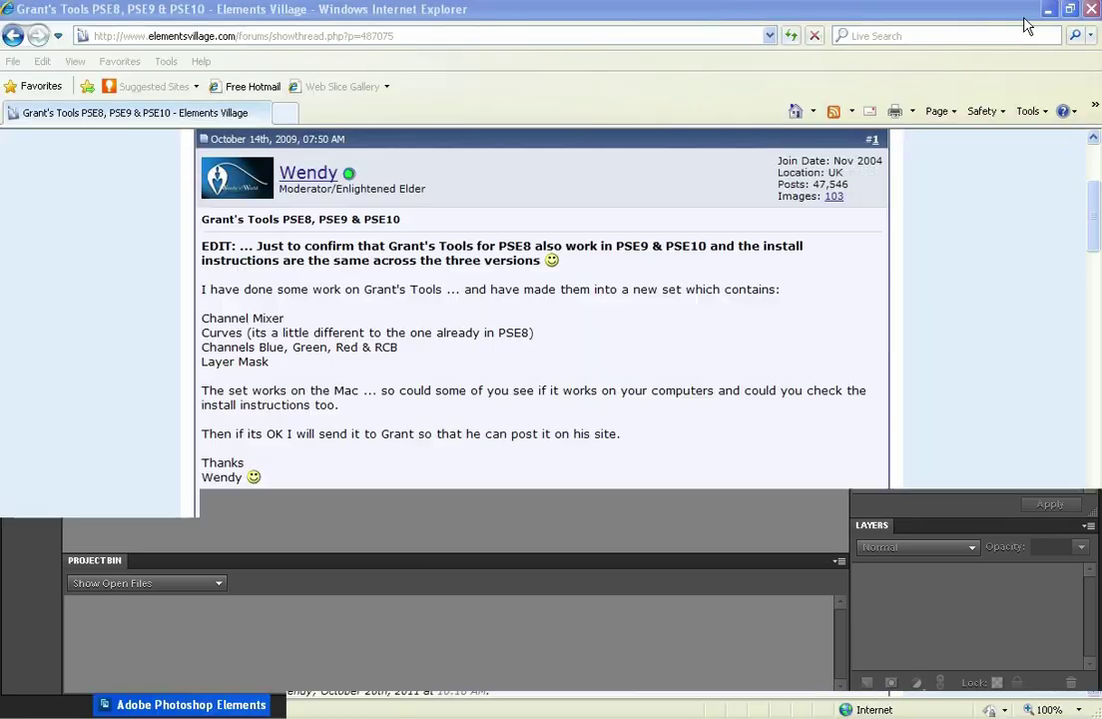
left_click(1047, 9)
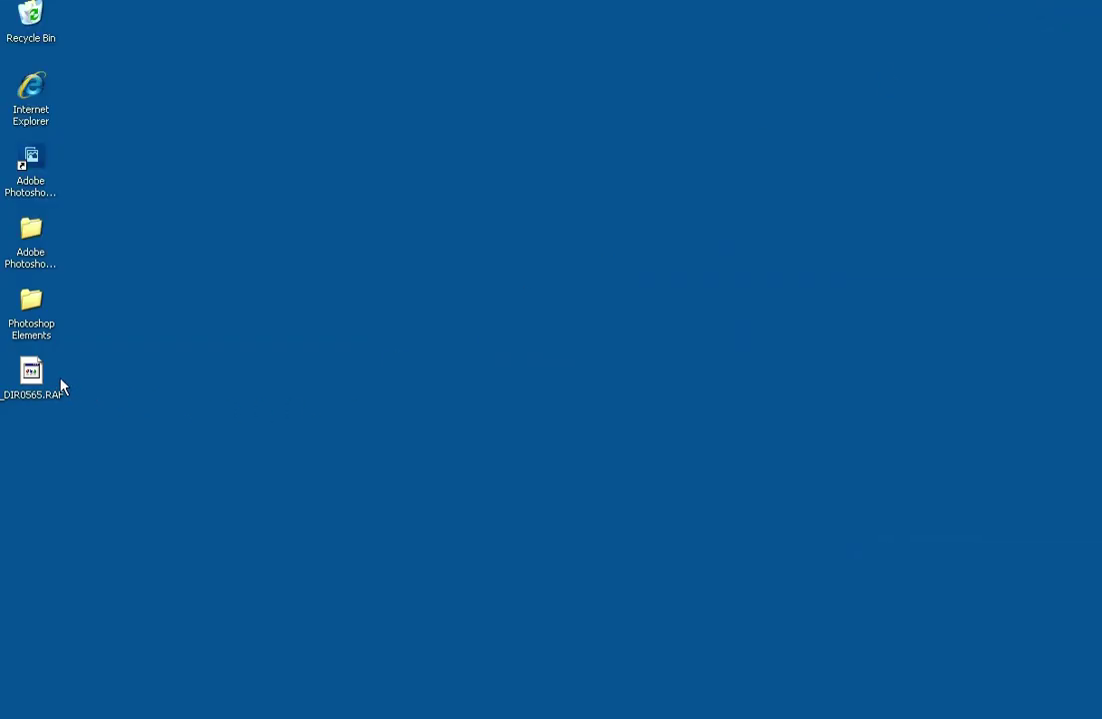
left_click(31, 376)
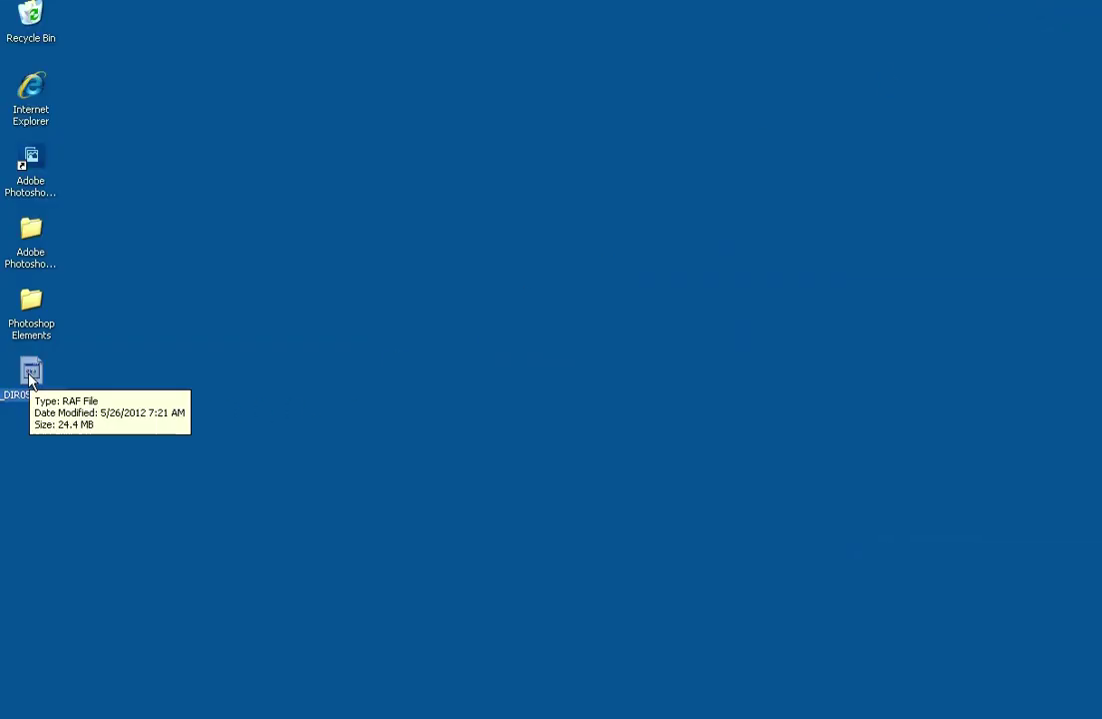
left_click_drag(31, 376, 358, 272)
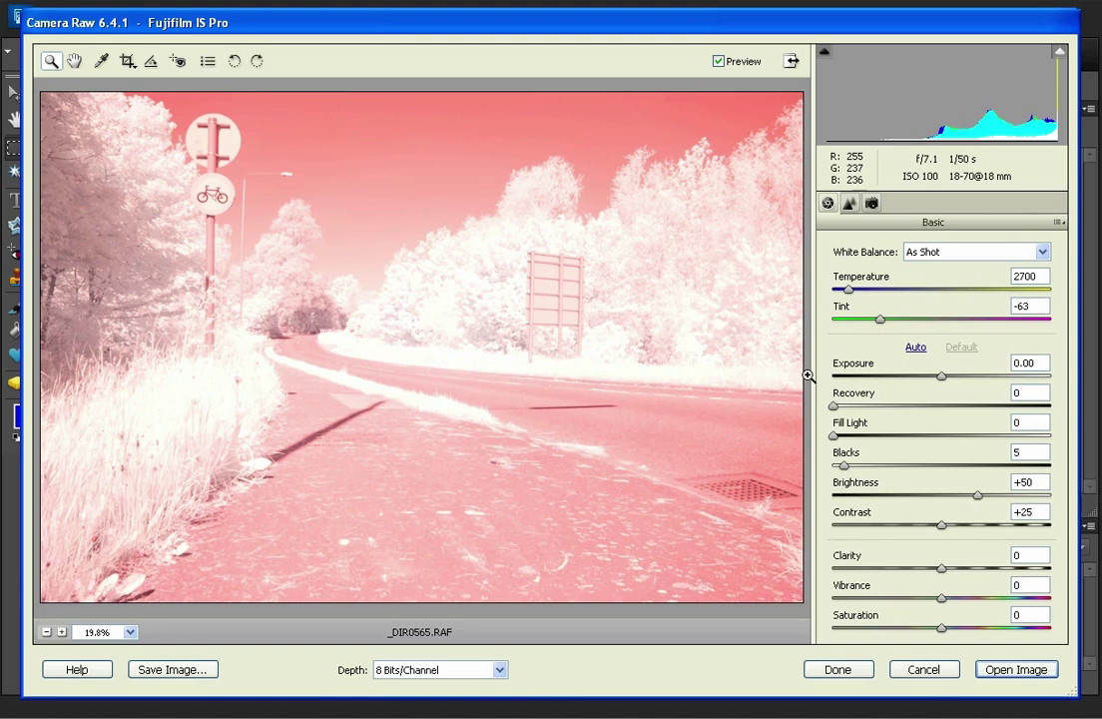
Set white balance from the bright grass and lower exposure to -1.85.
left_click(103, 61)
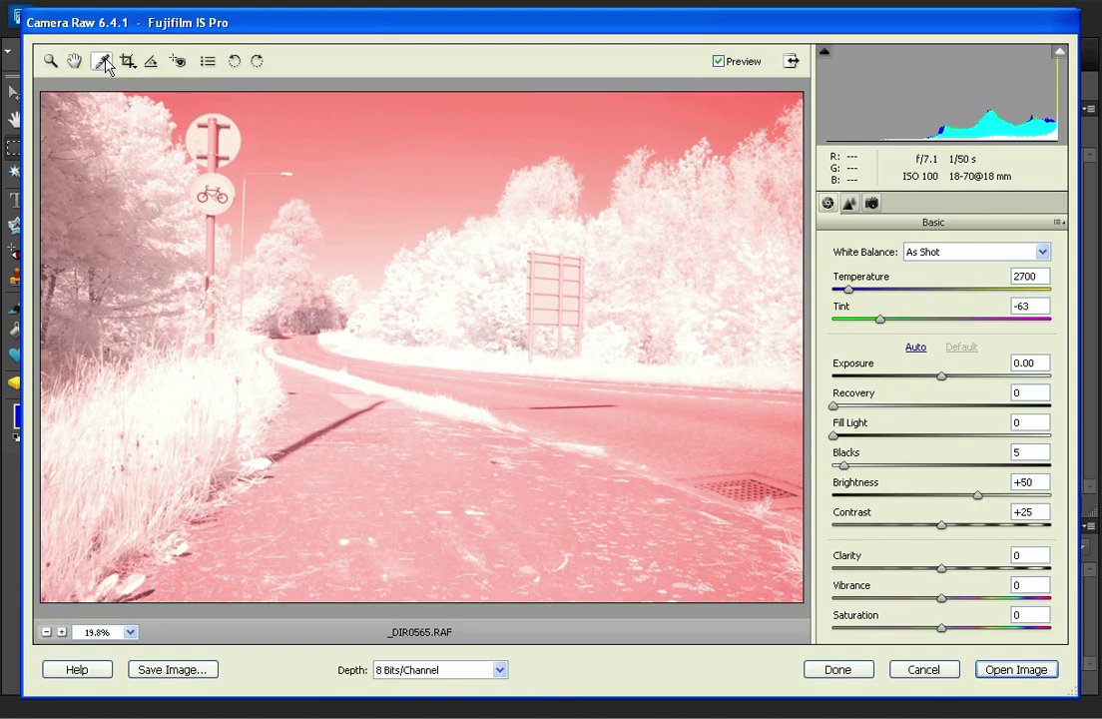
left_click(217, 377)
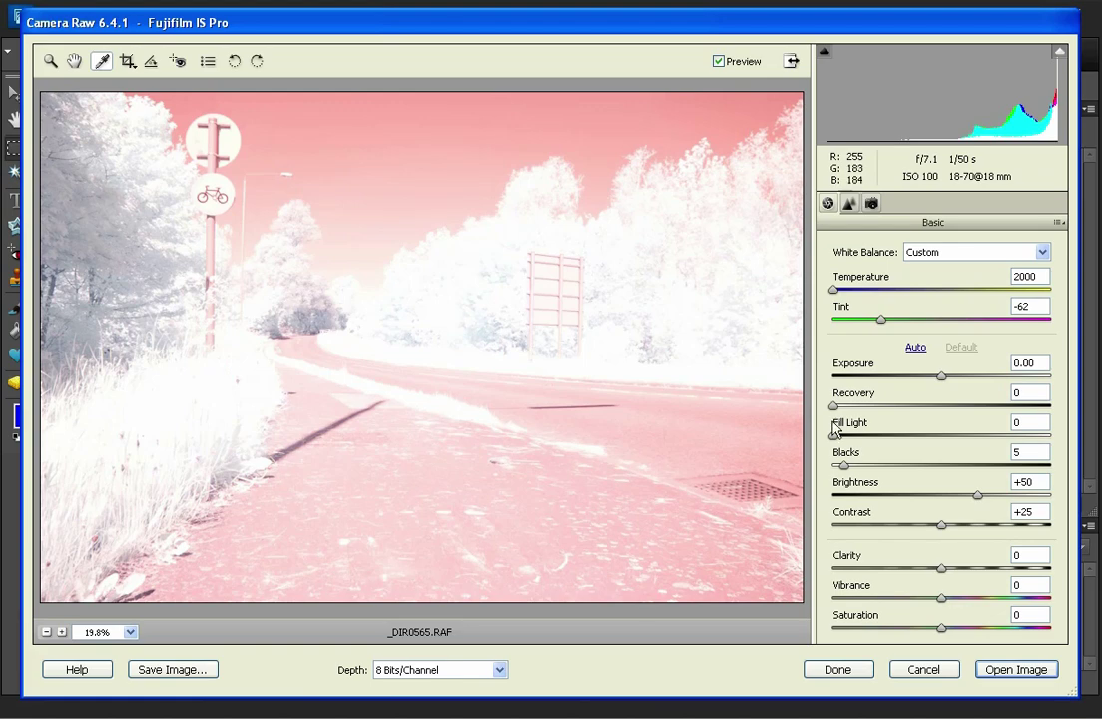
left_click_drag(940, 378, 888, 396)
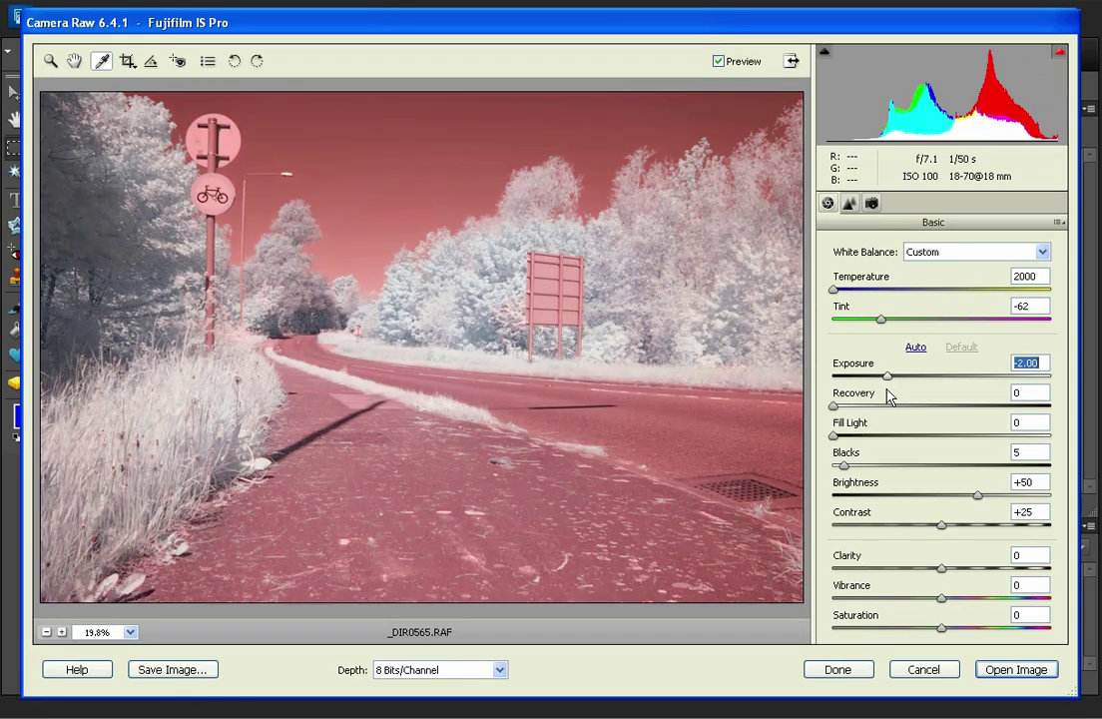
key("Up")
key("Up")
key("Up")
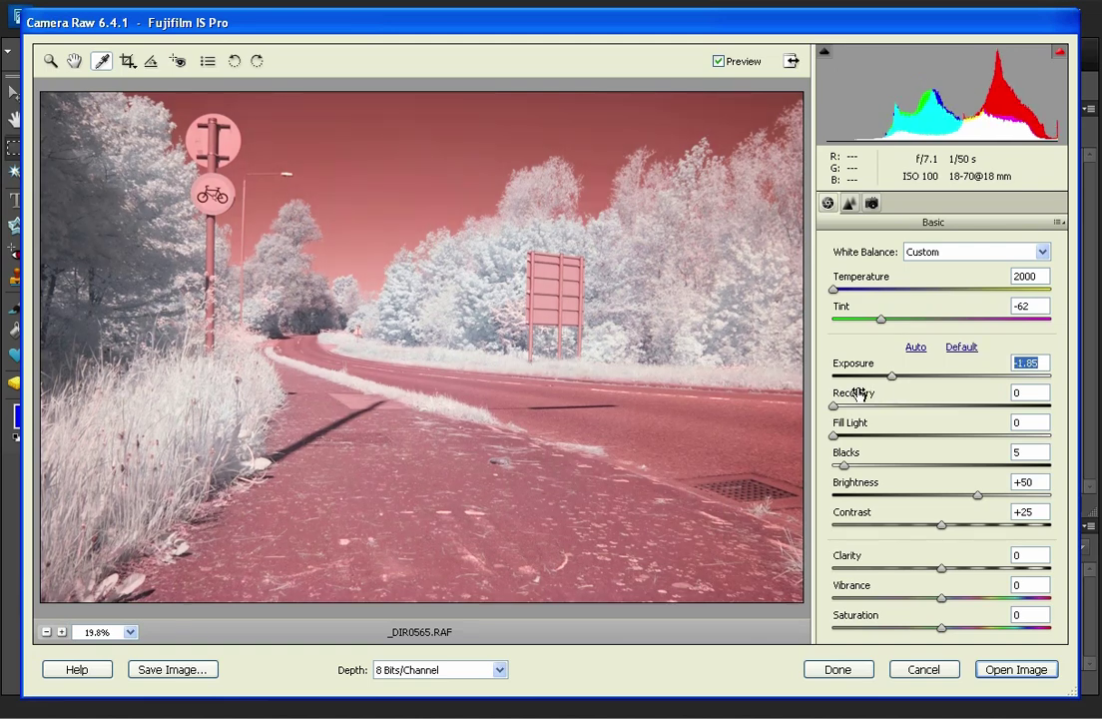
Set sharpening Amount 0, Radius 0.5, Detail 0 and colour noise reduction 0, then open the image.
left_click(850, 203)
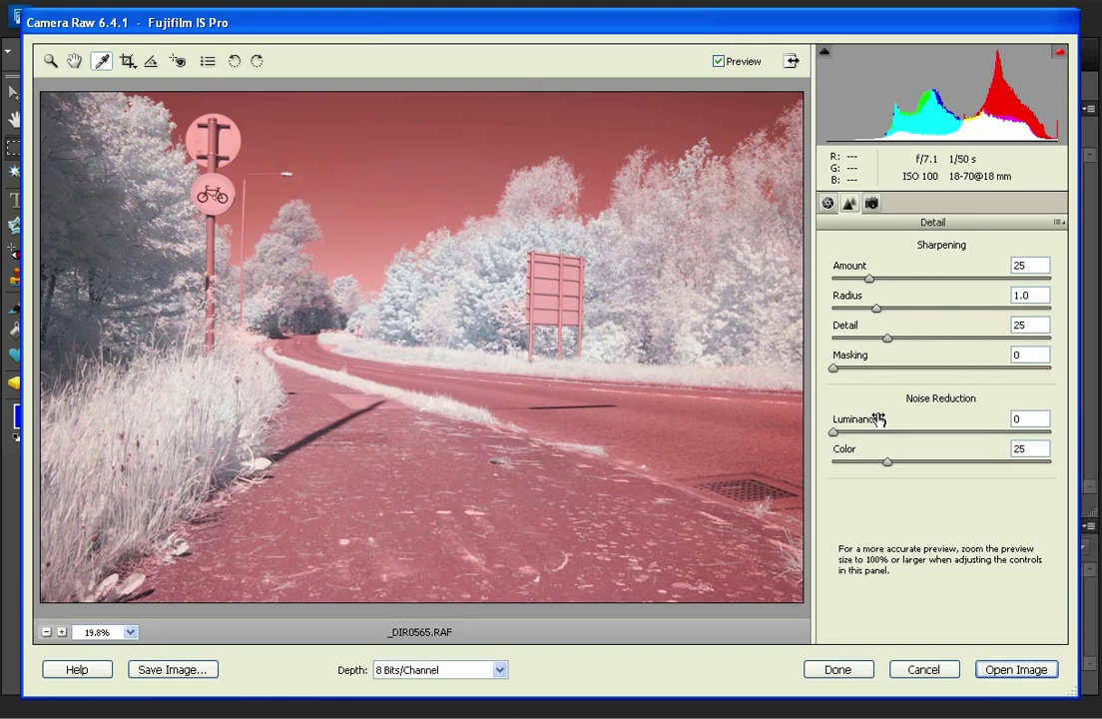
left_click_drag(869, 282, 818, 280)
left_click_drag(876, 309, 815, 310)
left_click_drag(889, 340, 842, 343)
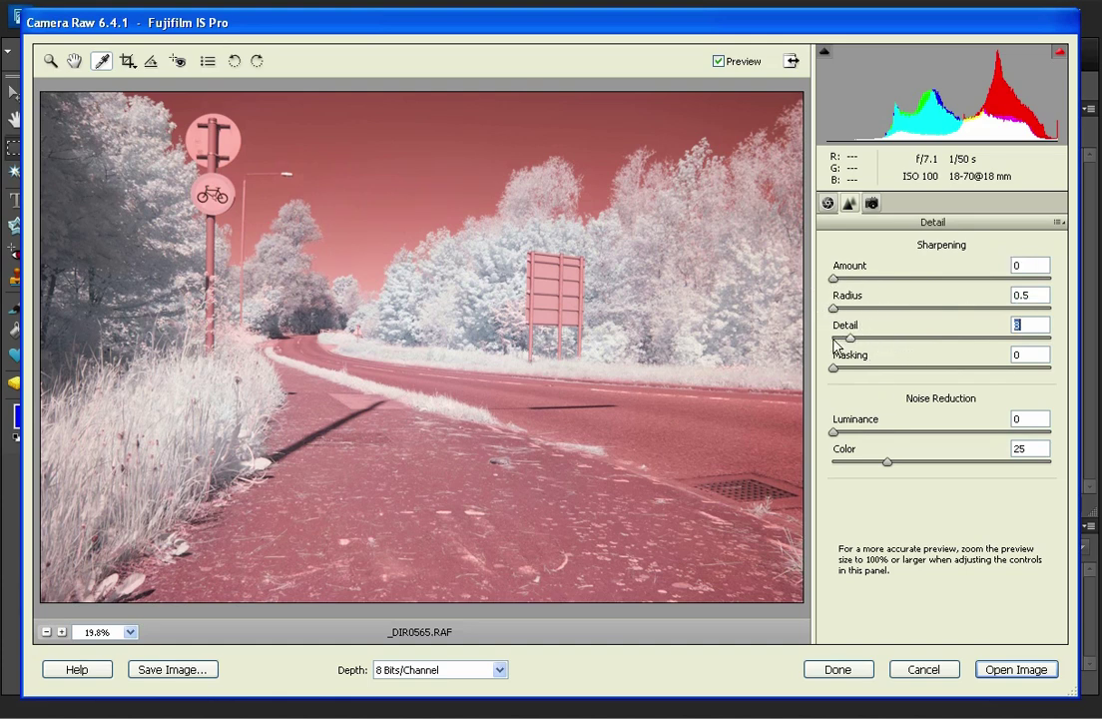
left_click_drag(888, 462, 829, 459)
left_click(1011, 669)
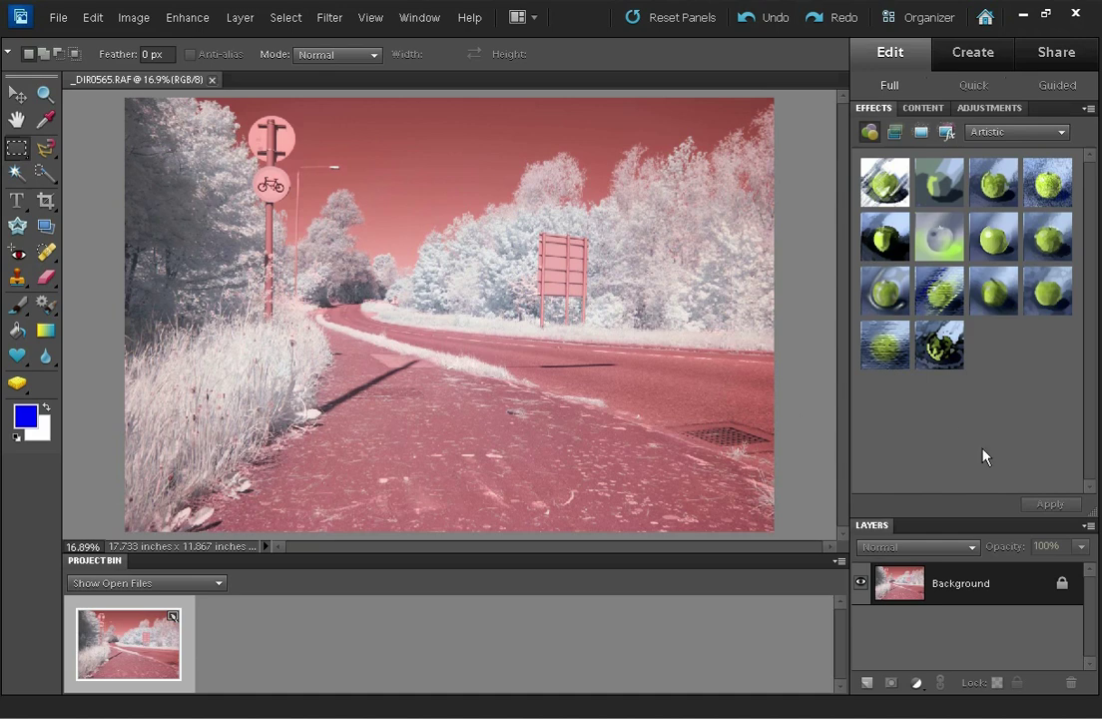
Show the Photo Effects panel with Grant's Tools chosen as the effect category.
left_click(918, 684)
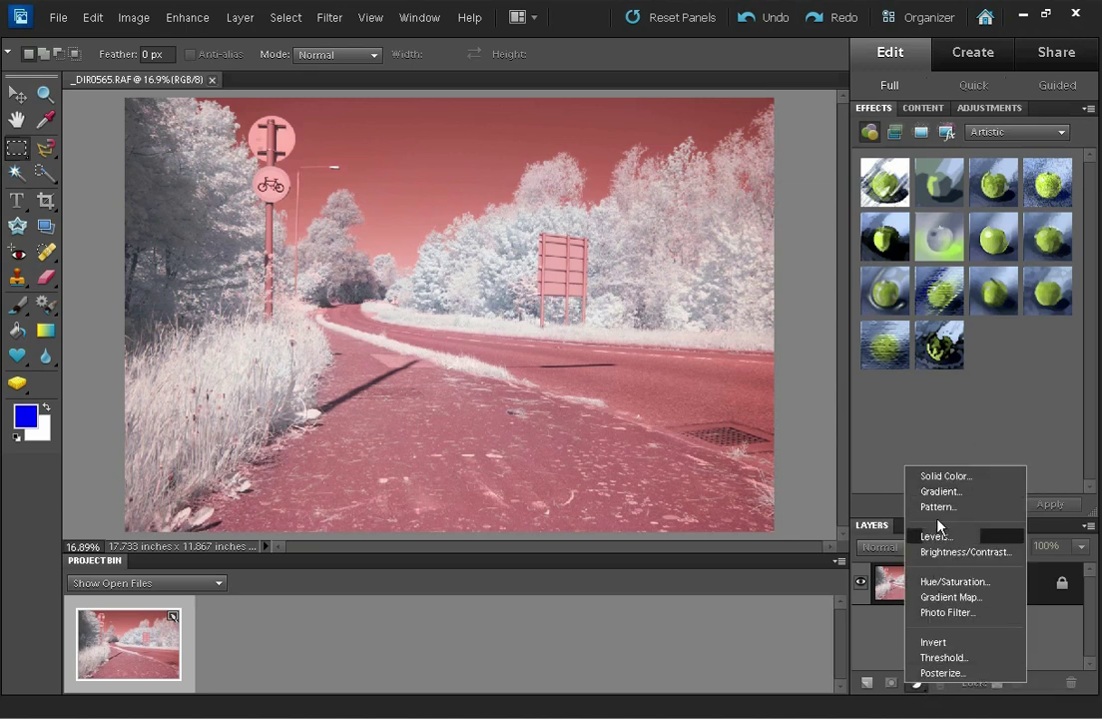
left_click(883, 405)
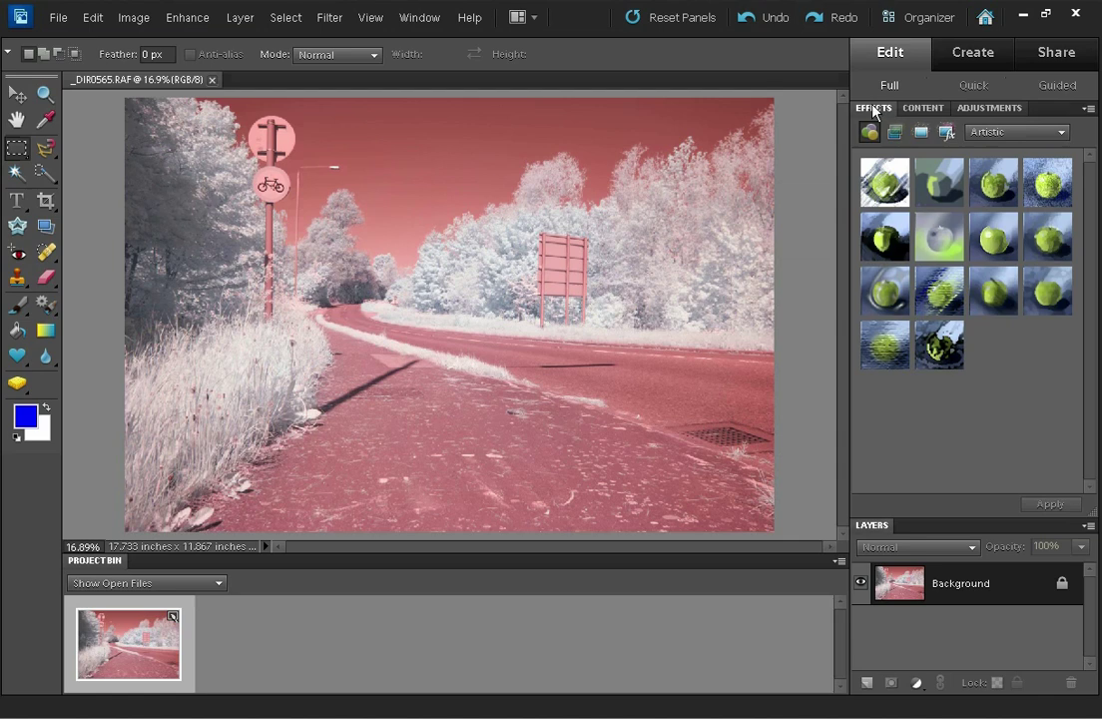
left_click(922, 134)
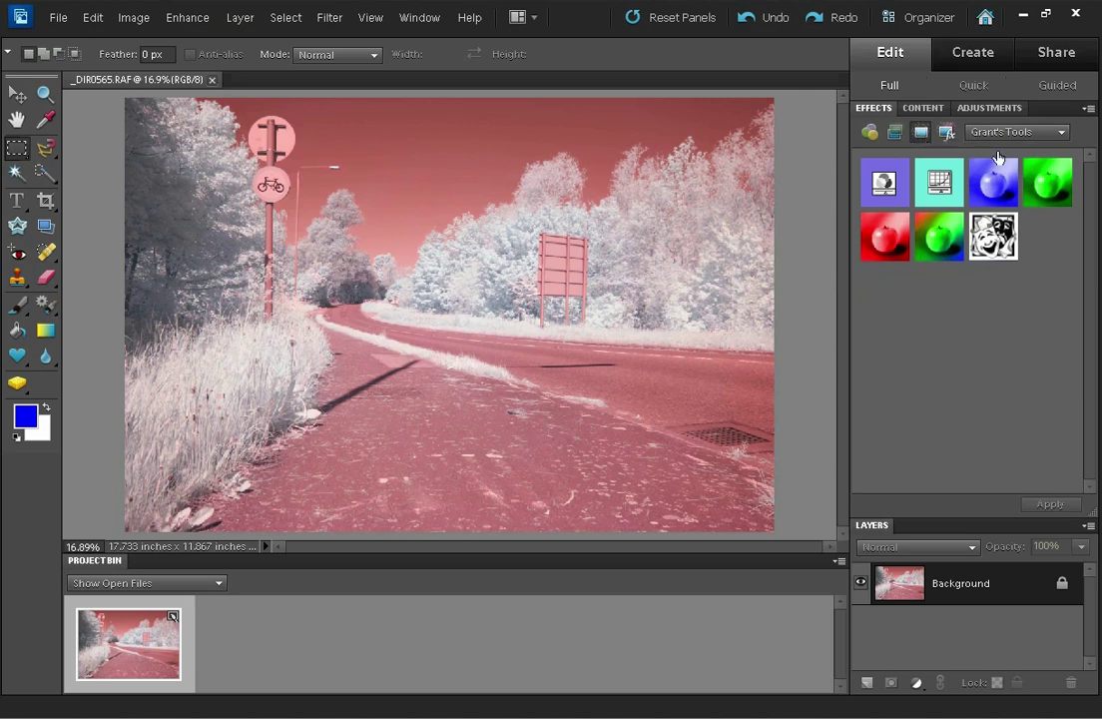
left_click(1062, 133)
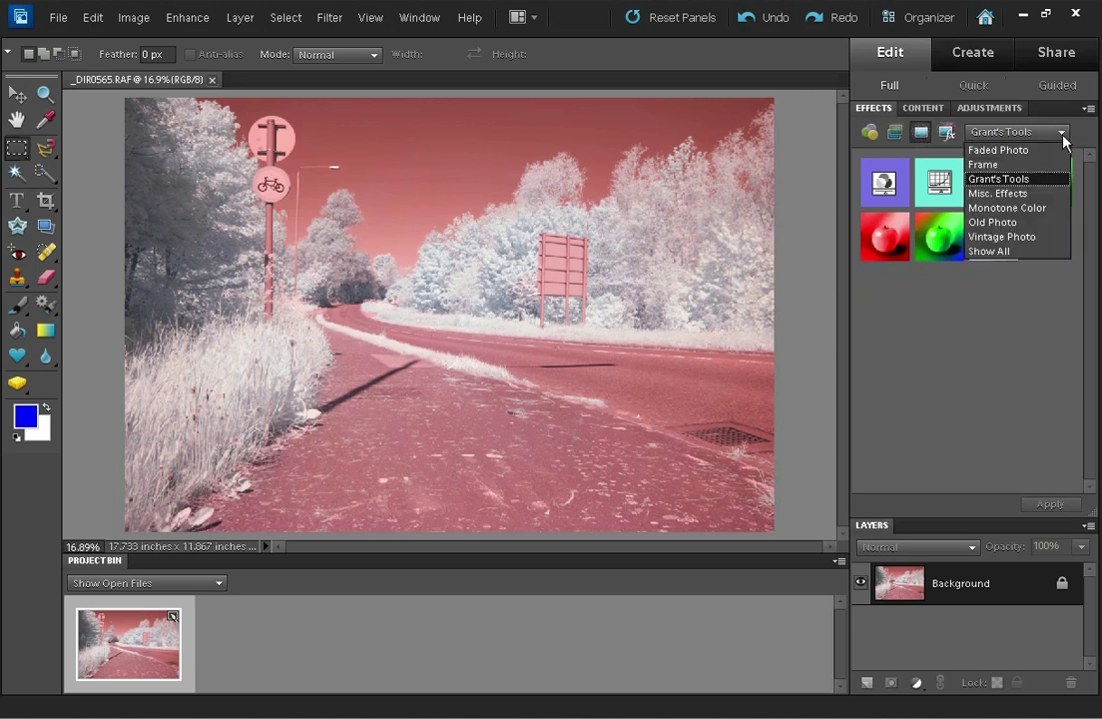
left_click(1022, 181)
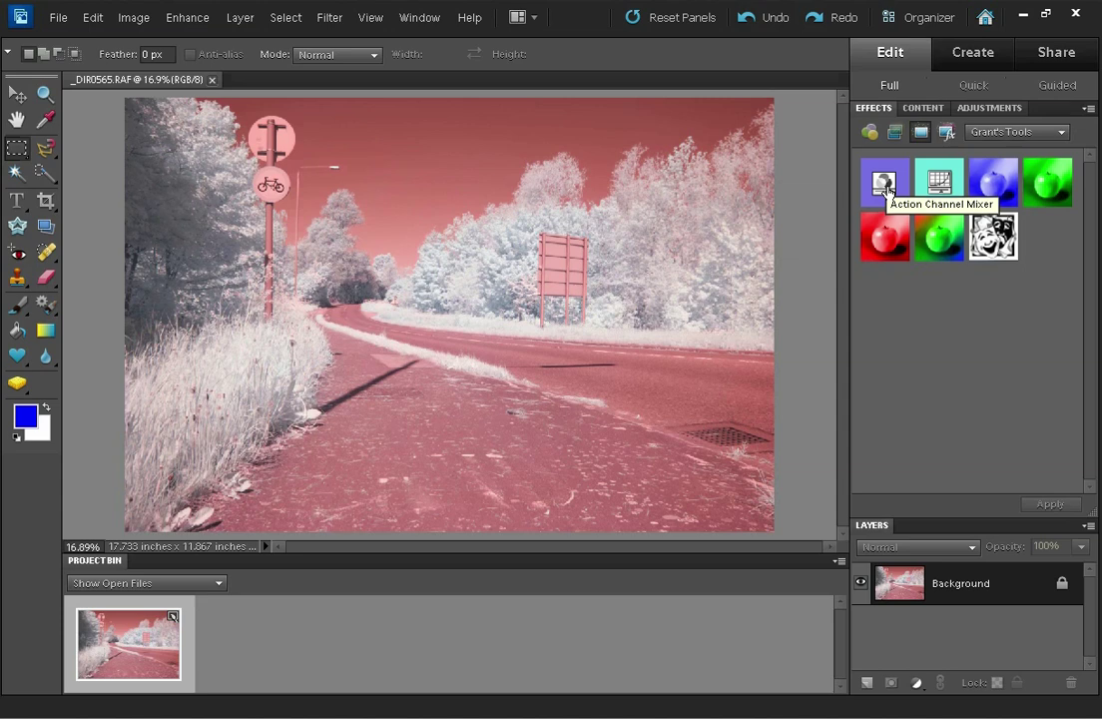
Run Action Channel Mixer and set the Red output to Red 0 and Blue 100.
double_click(887, 189)
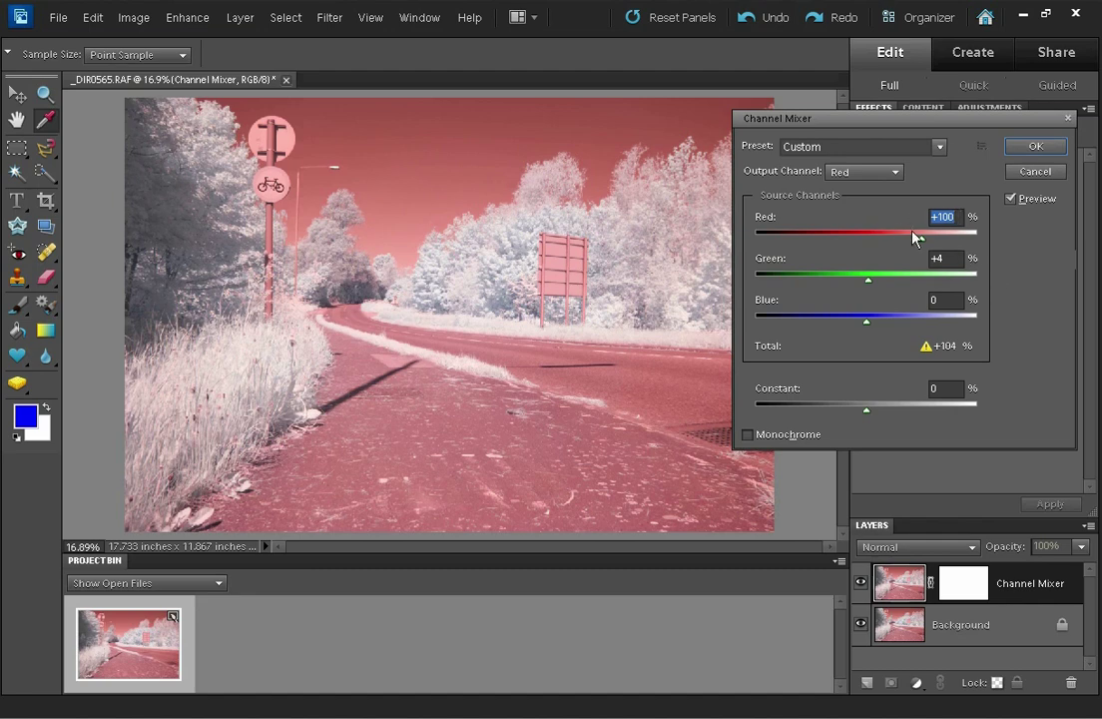
type("0")
left_click(931, 301)
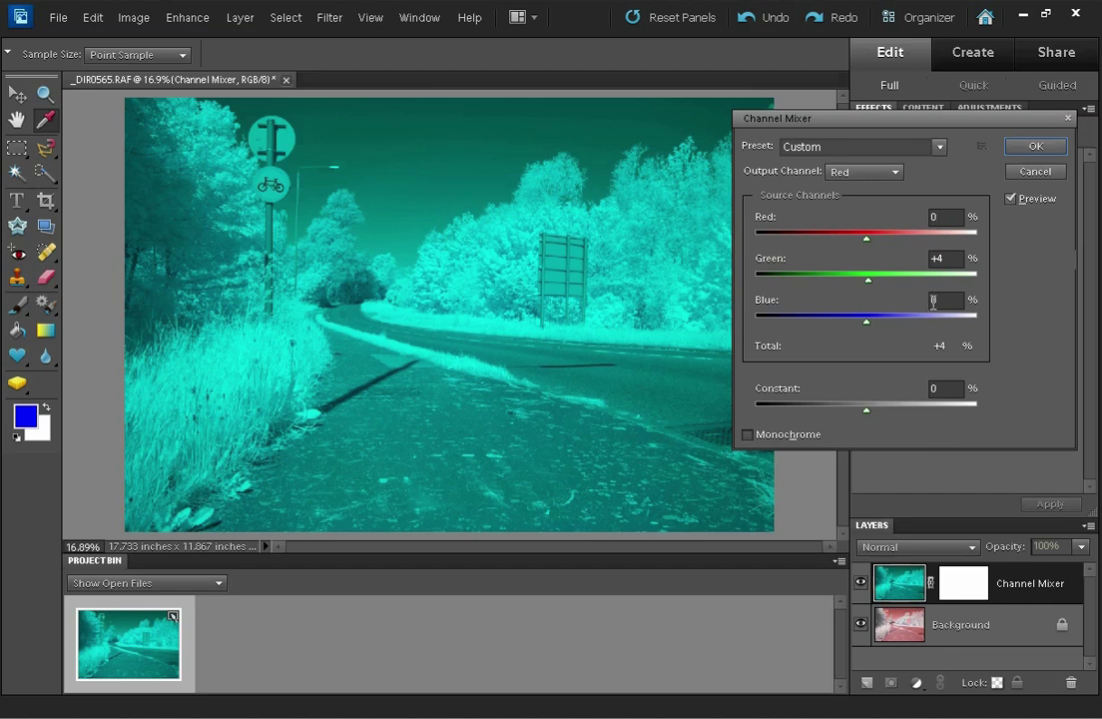
type("100")
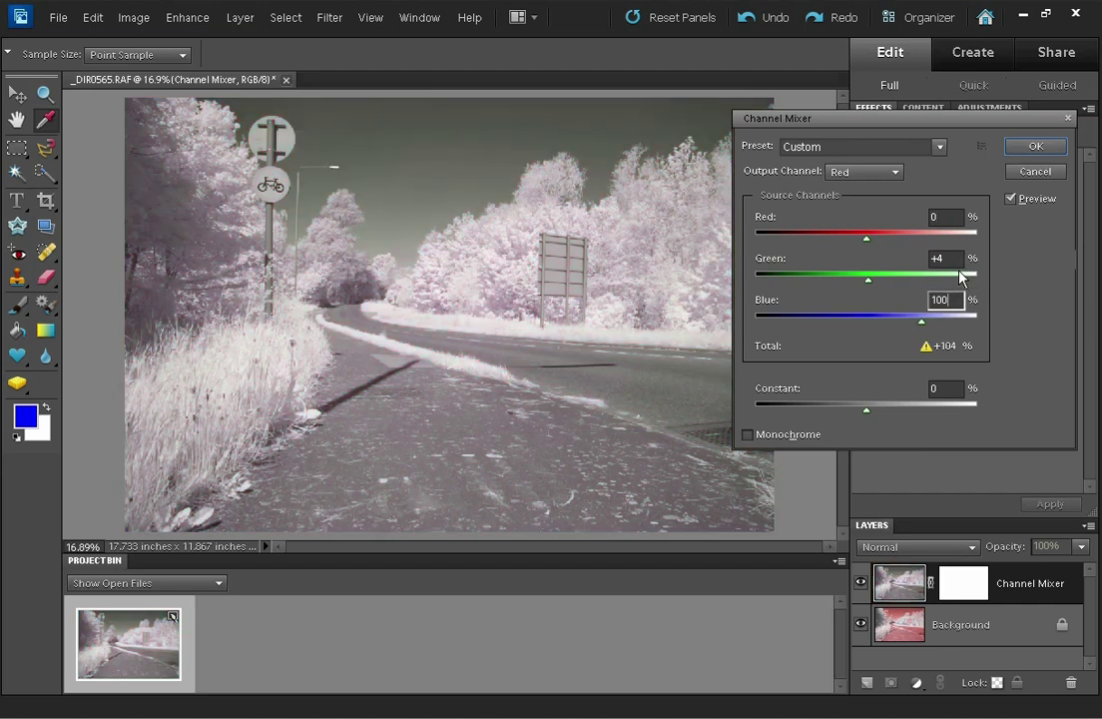
left_click_drag(958, 265, 906, 263)
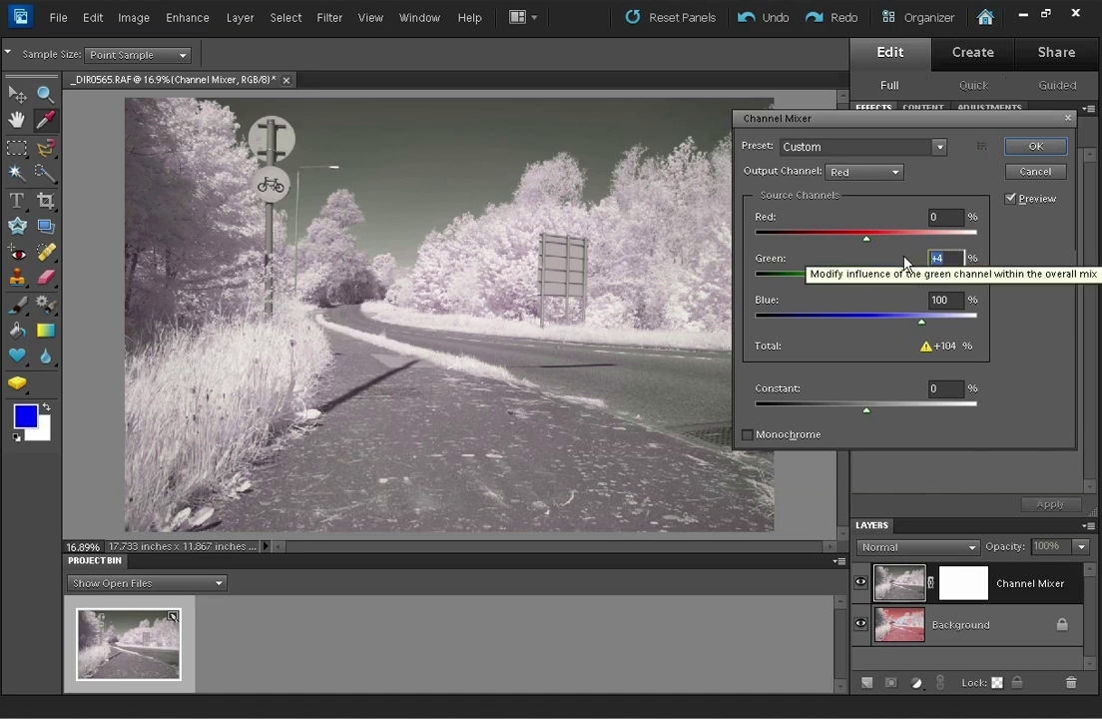
Switch the mixer output to Blue and set Red 100, Green -12, Blue -27.
type("0")
left_click(896, 172)
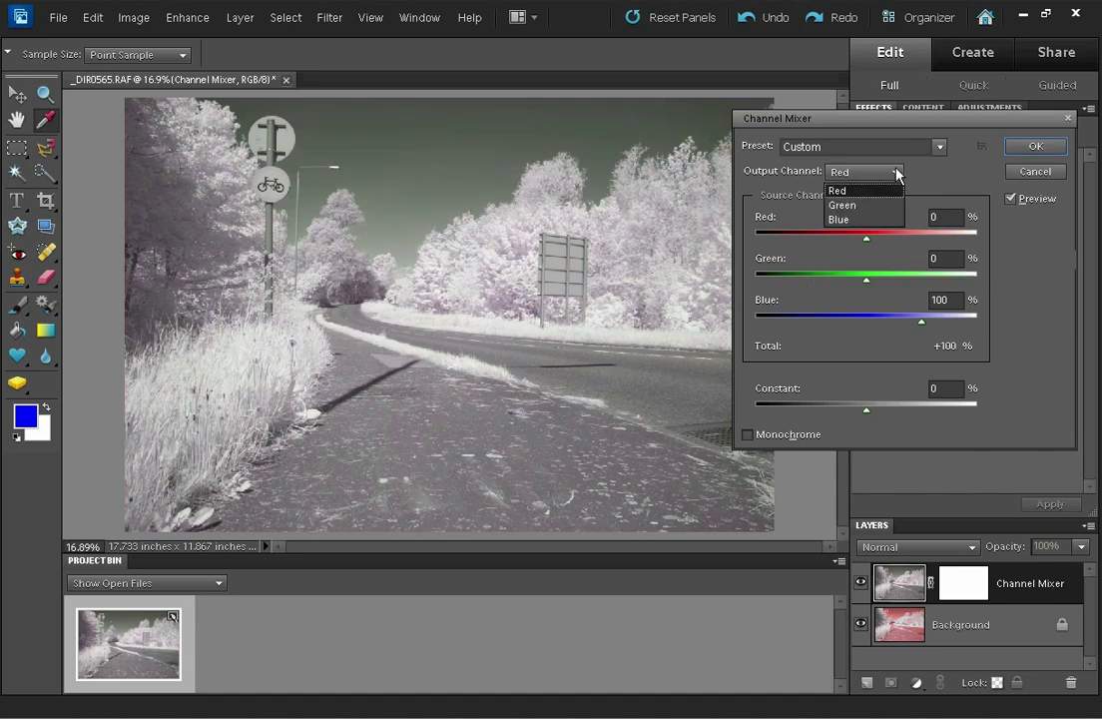
left_click(848, 222)
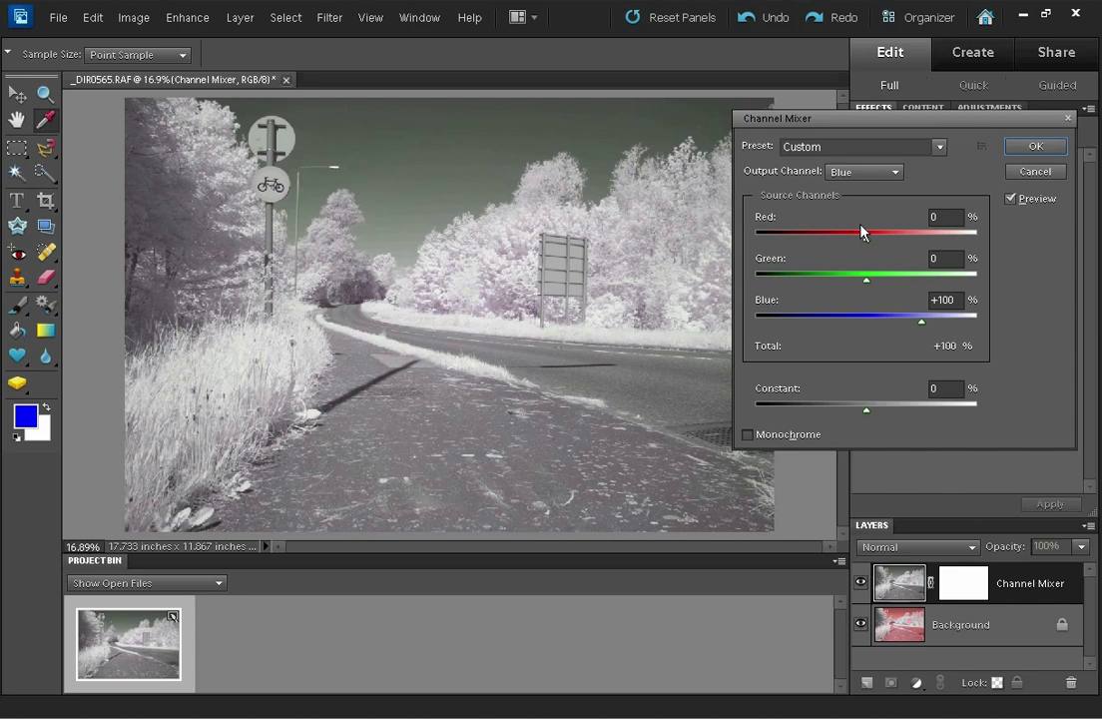
left_click(950, 301)
left_click_drag(951, 301, 908, 299)
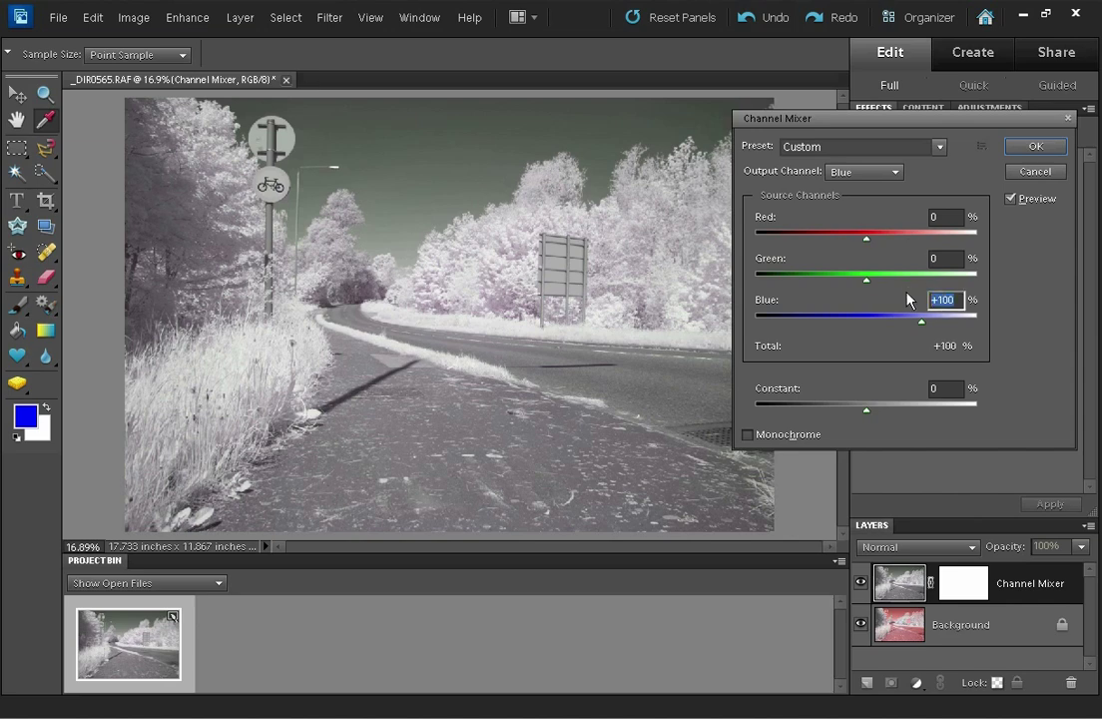
type("0")
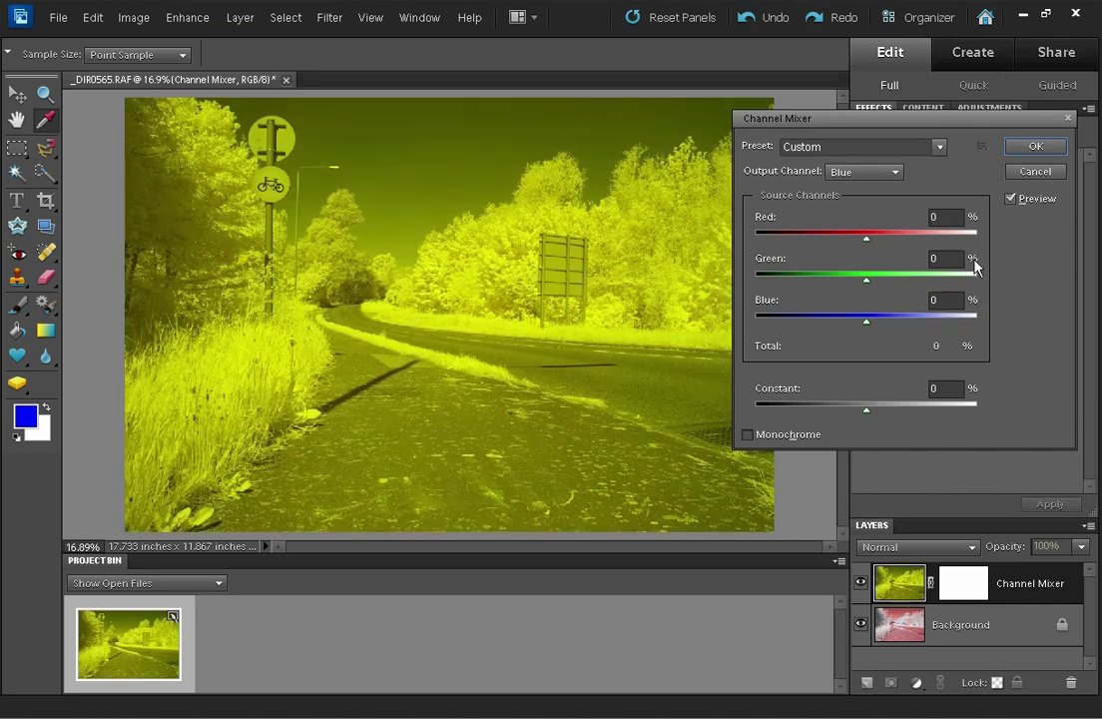
type("100")
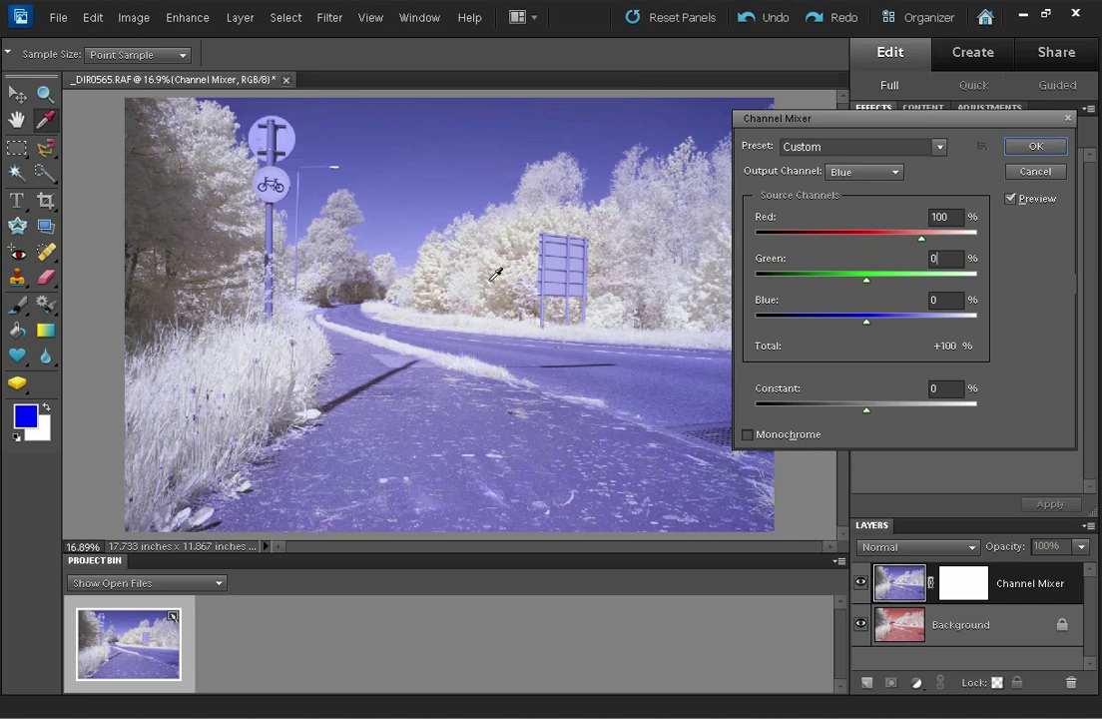
left_click_drag(869, 321, 853, 333)
left_click_drag(867, 286, 864, 289)
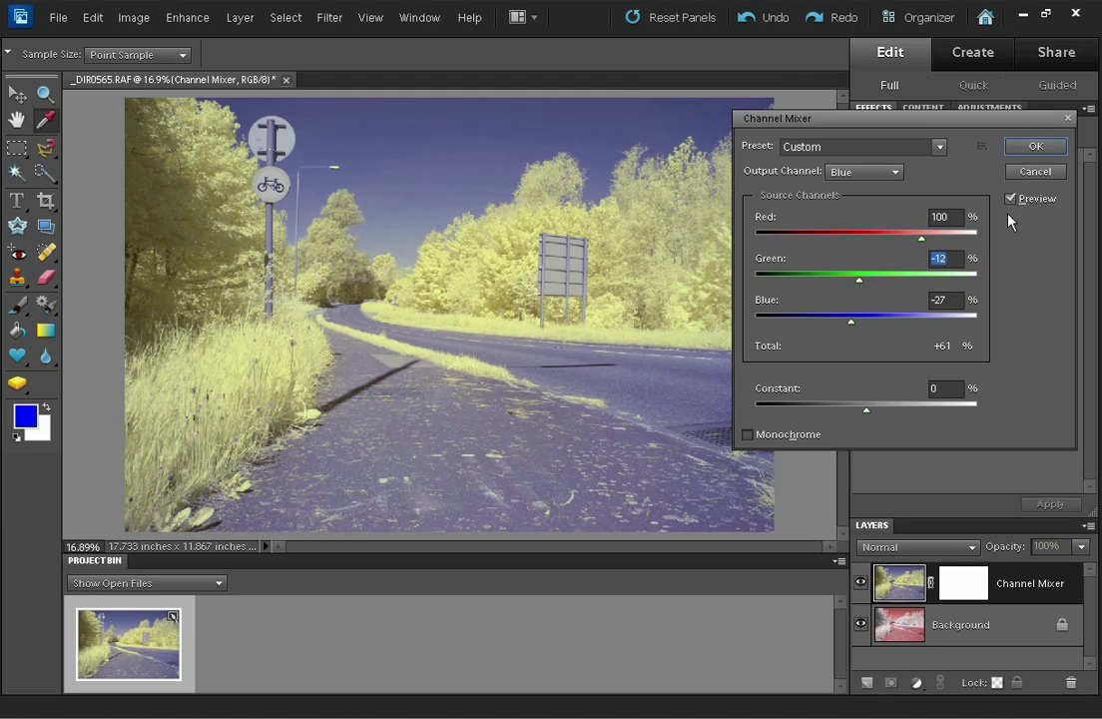
Apply the channel mix and add a Hue/Saturation layer with Hue at -15.
left_click(1037, 147)
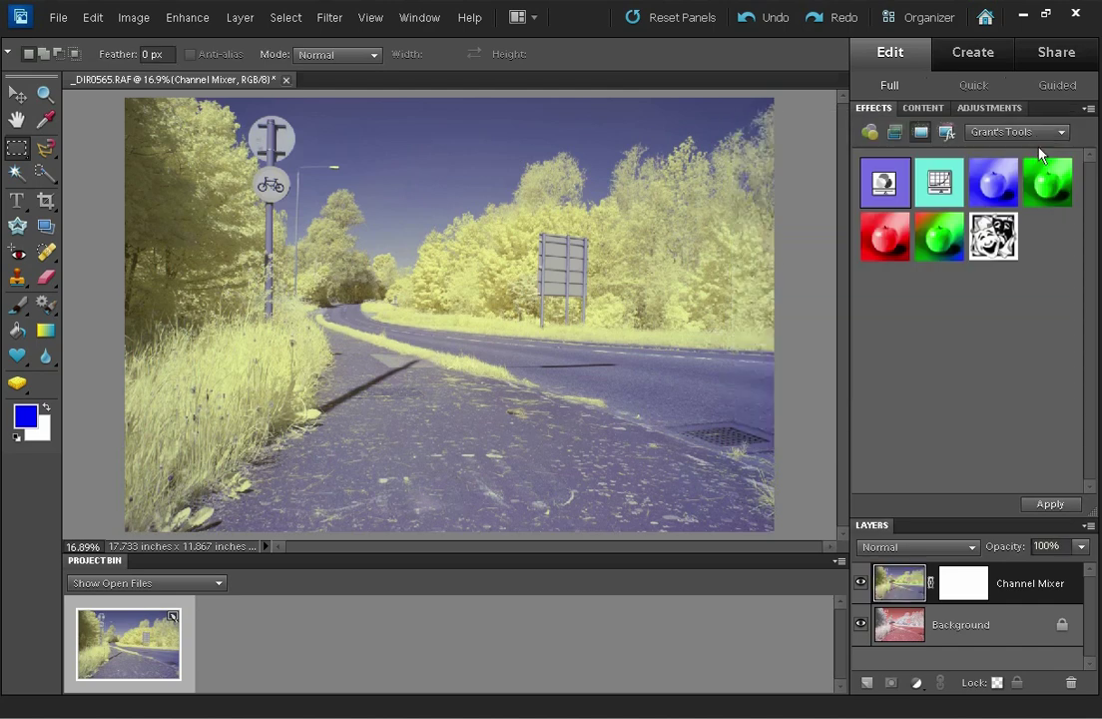
left_click(916, 686)
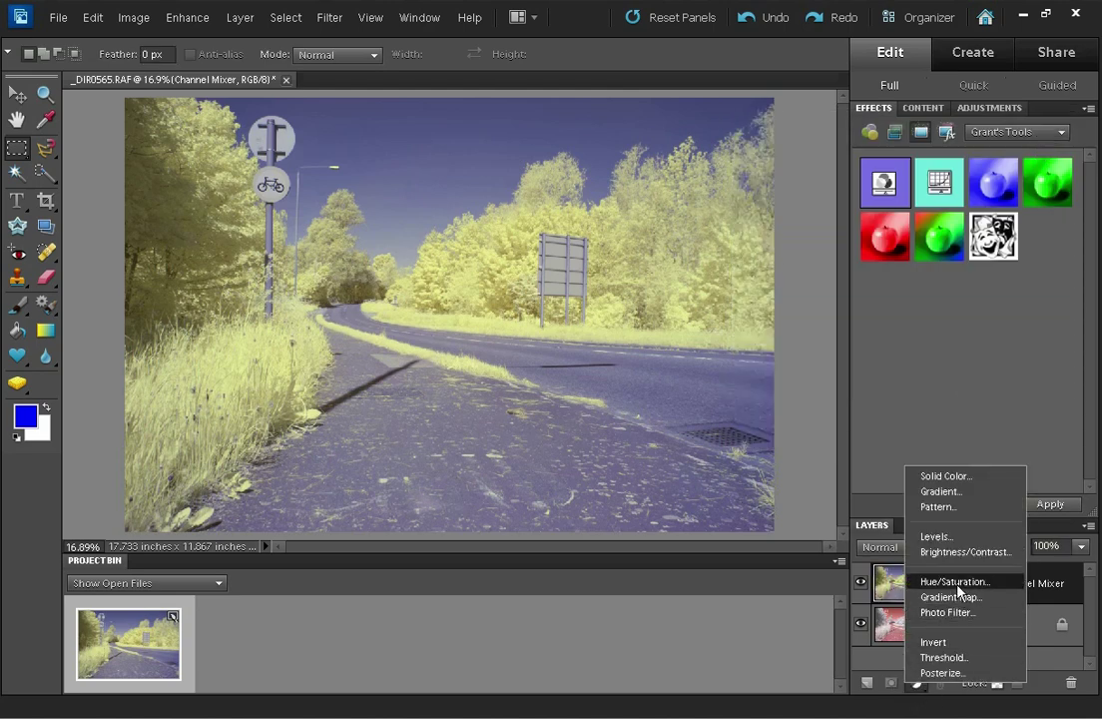
left_click(971, 587)
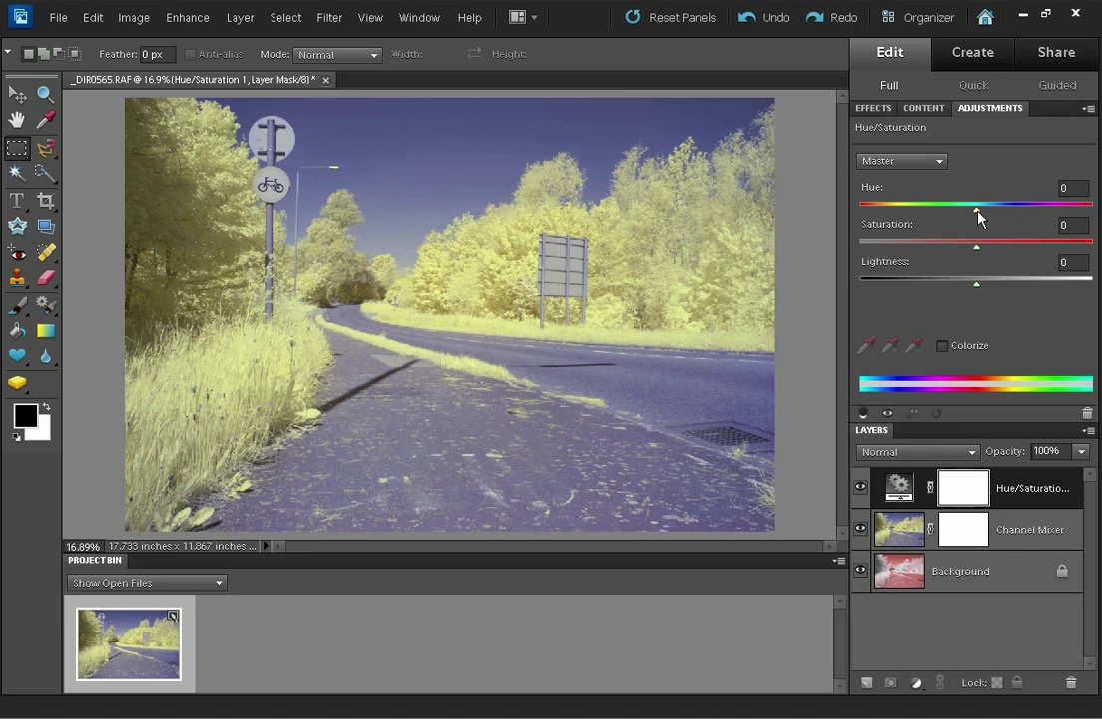
mouse_move(979, 212)
left_mouse_down()
mouse_move(1001, 212)
mouse_move(961, 213)
left_mouse_up()
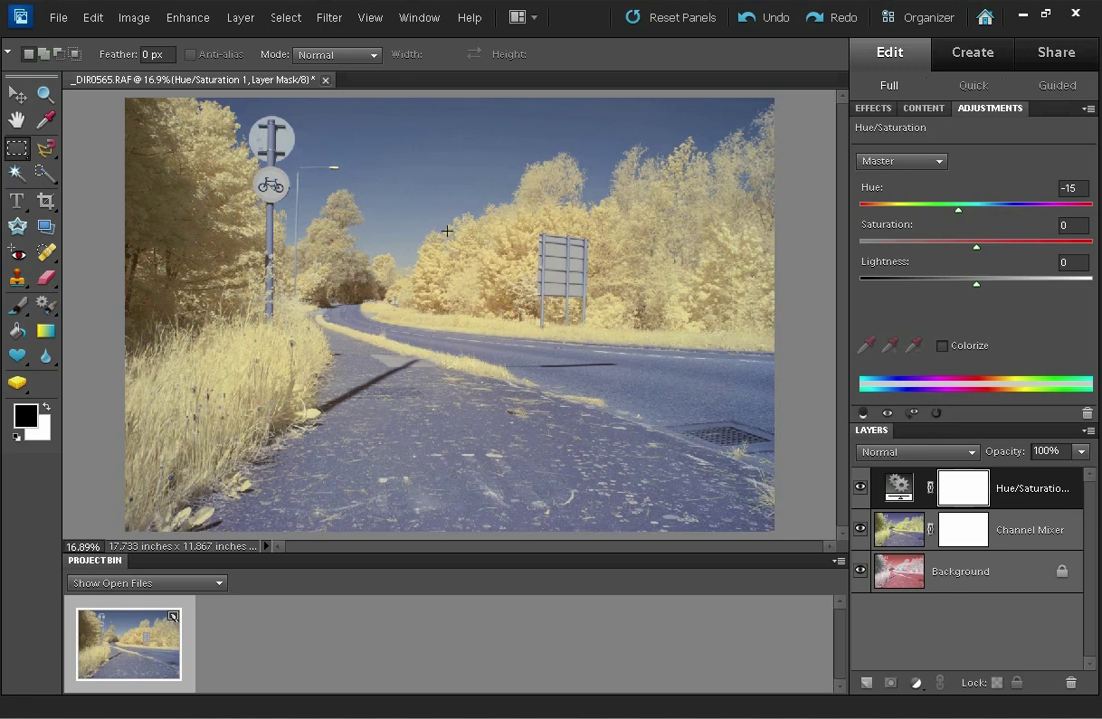
left_click(860, 488)
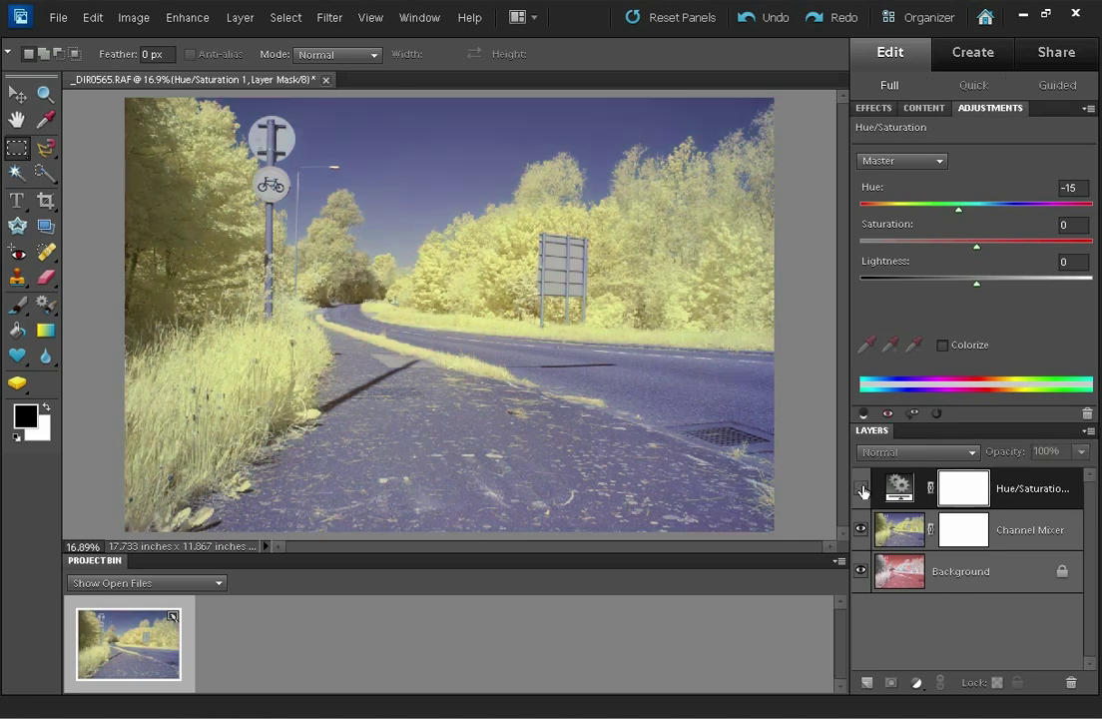
left_click(862, 489)
left_click(862, 489)
left_click(861, 489)
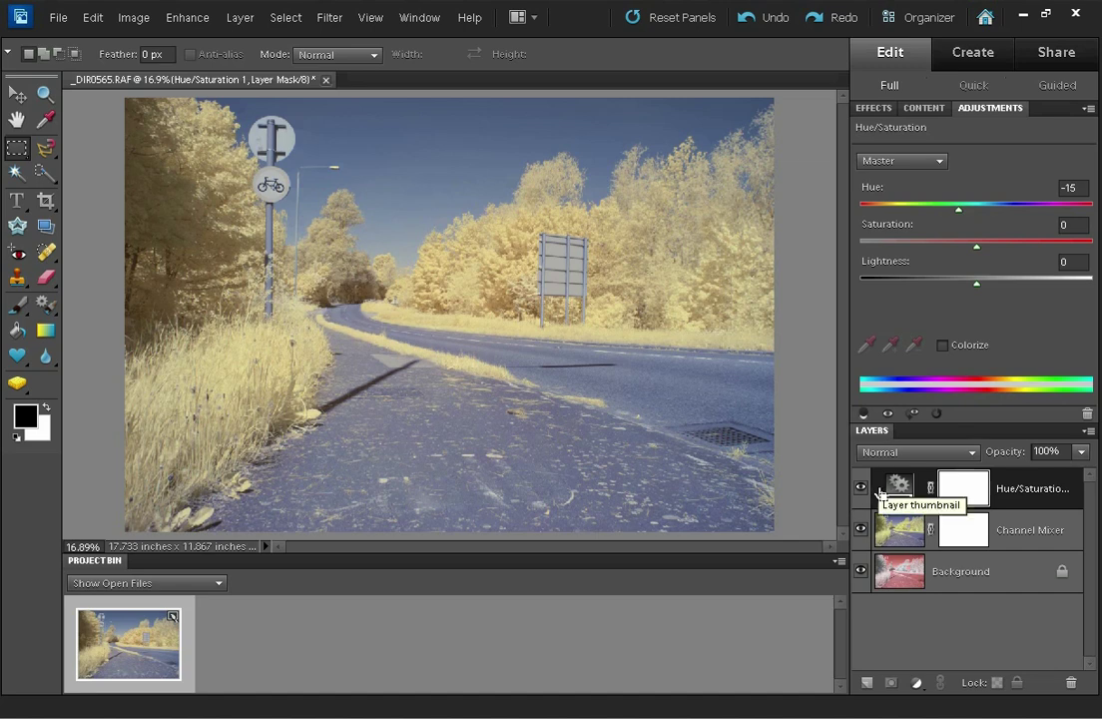
Select the whole image, Copy Merged and paste it as the new top Layer 1.
left_click(878, 491, "ctrl")
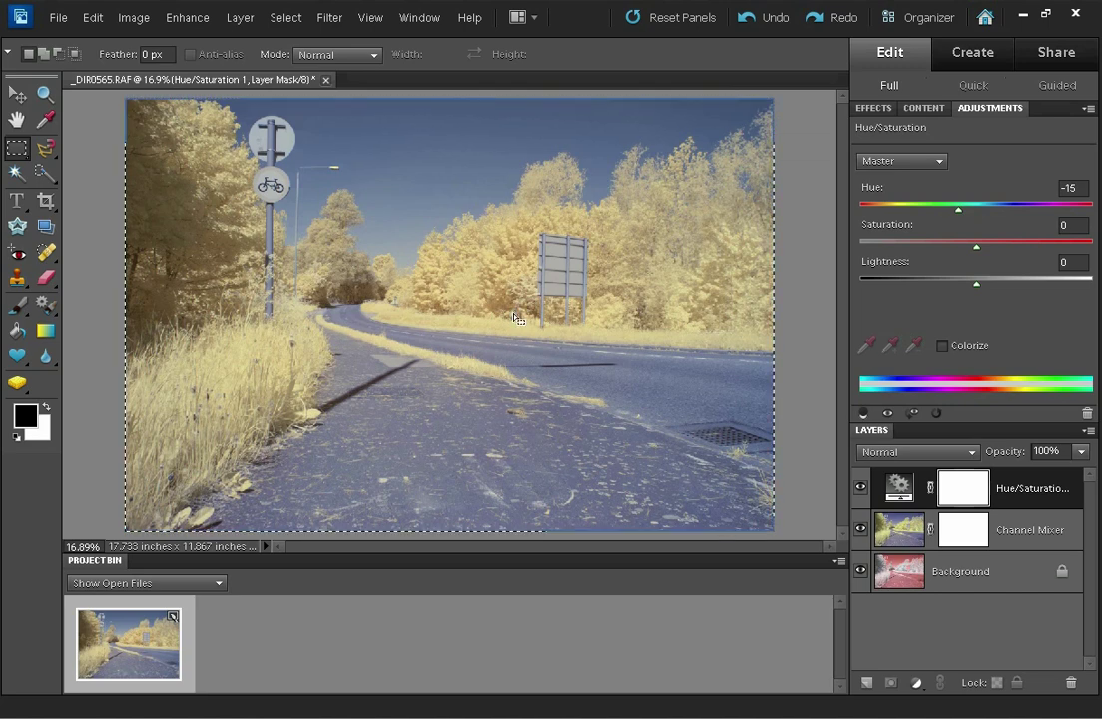
left_click(93, 18)
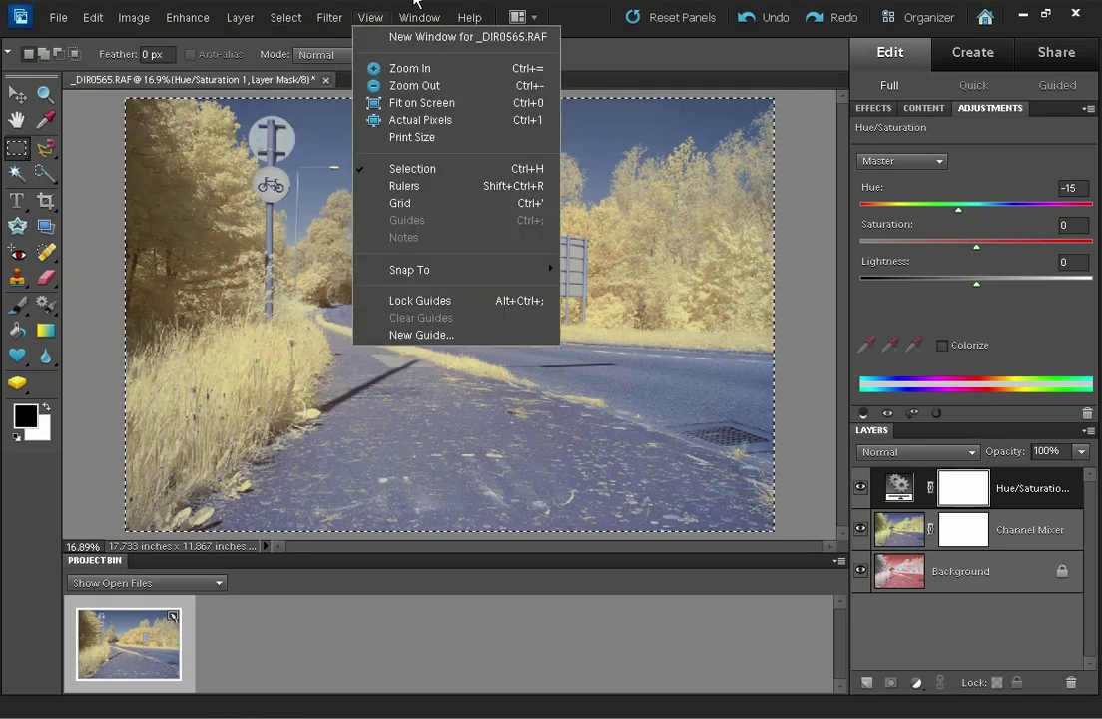
mouse_move(469, 17)
key("Escape")
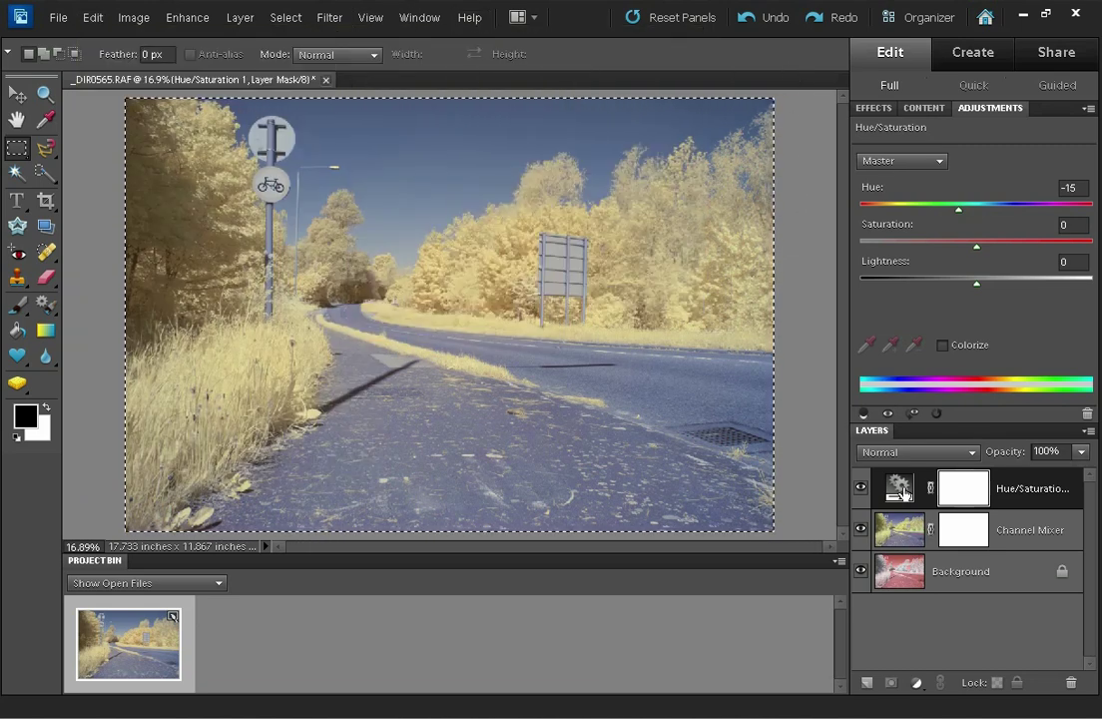
key("ctrl+v")
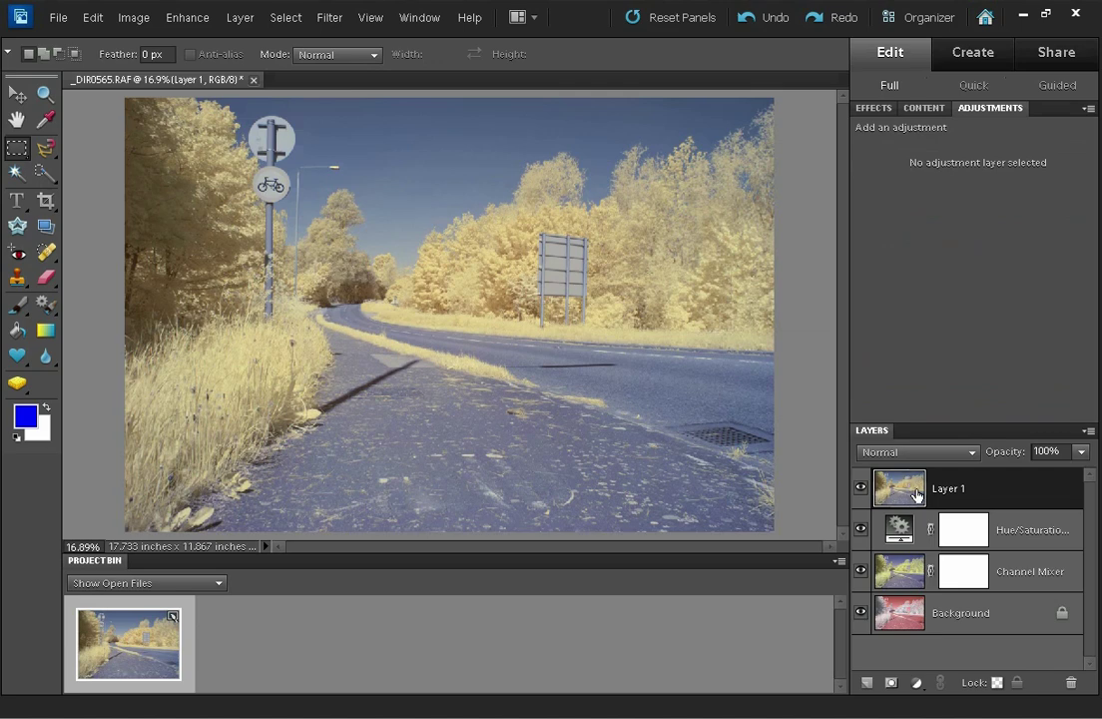
Dismiss the adjustment layer menu and bring up the Grant's Tools effect thumbnails.
left_click(917, 684)
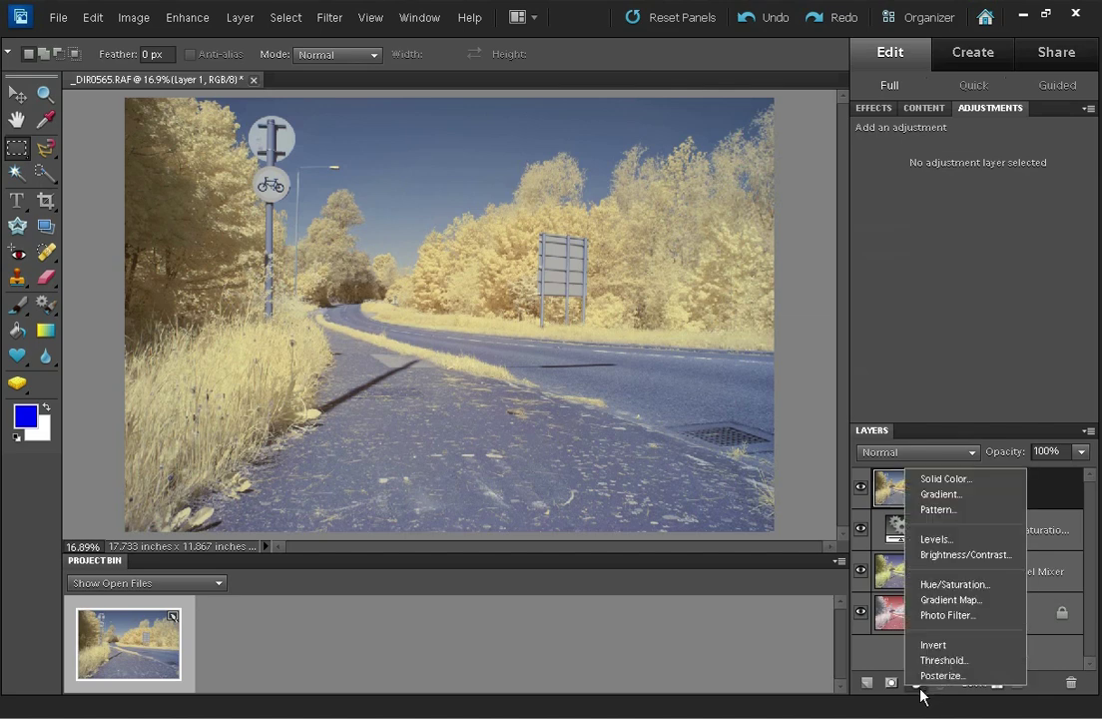
left_click(884, 659)
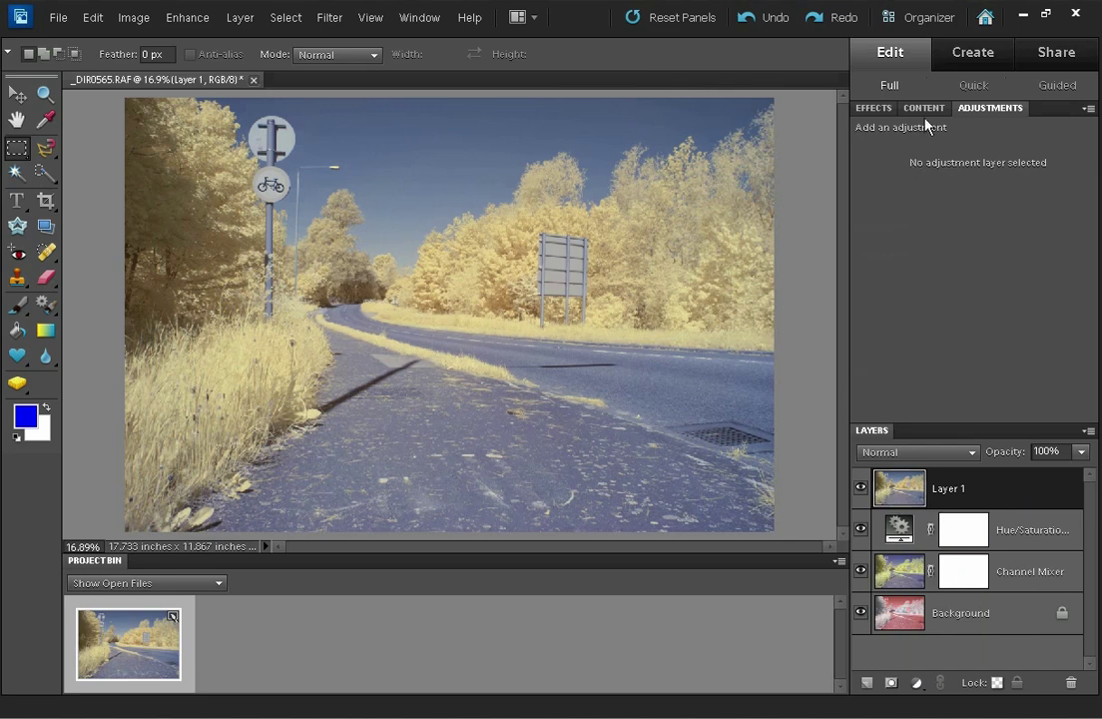
left_click(870, 109)
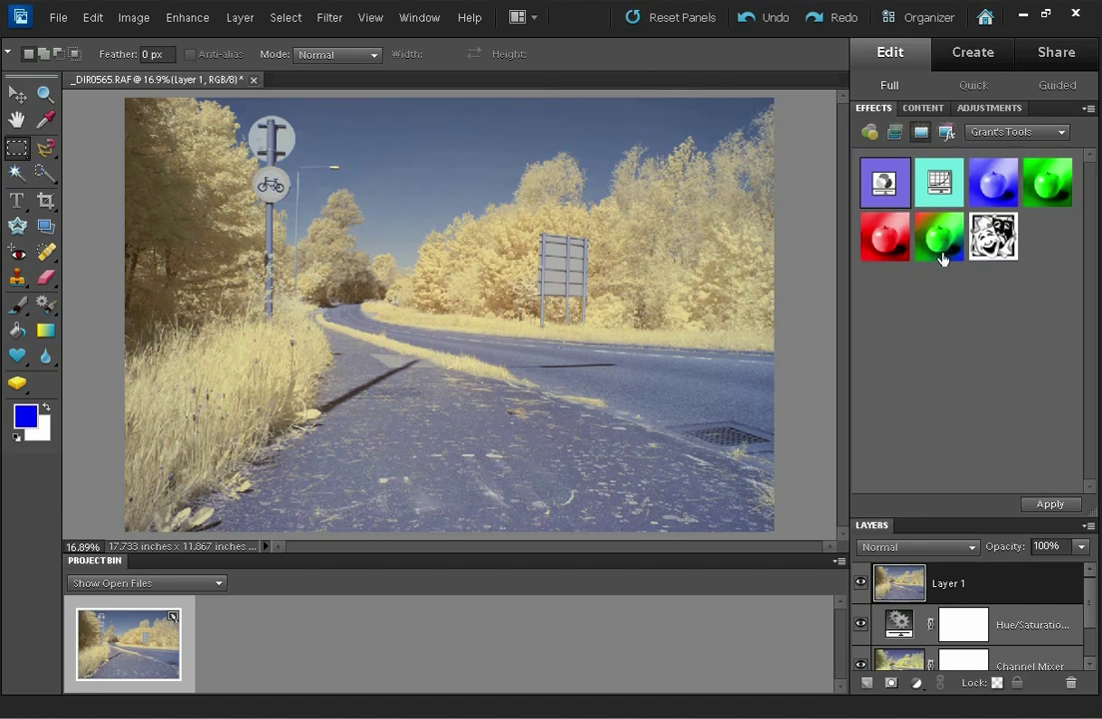
left_click_drag(942, 252, 871, 134)
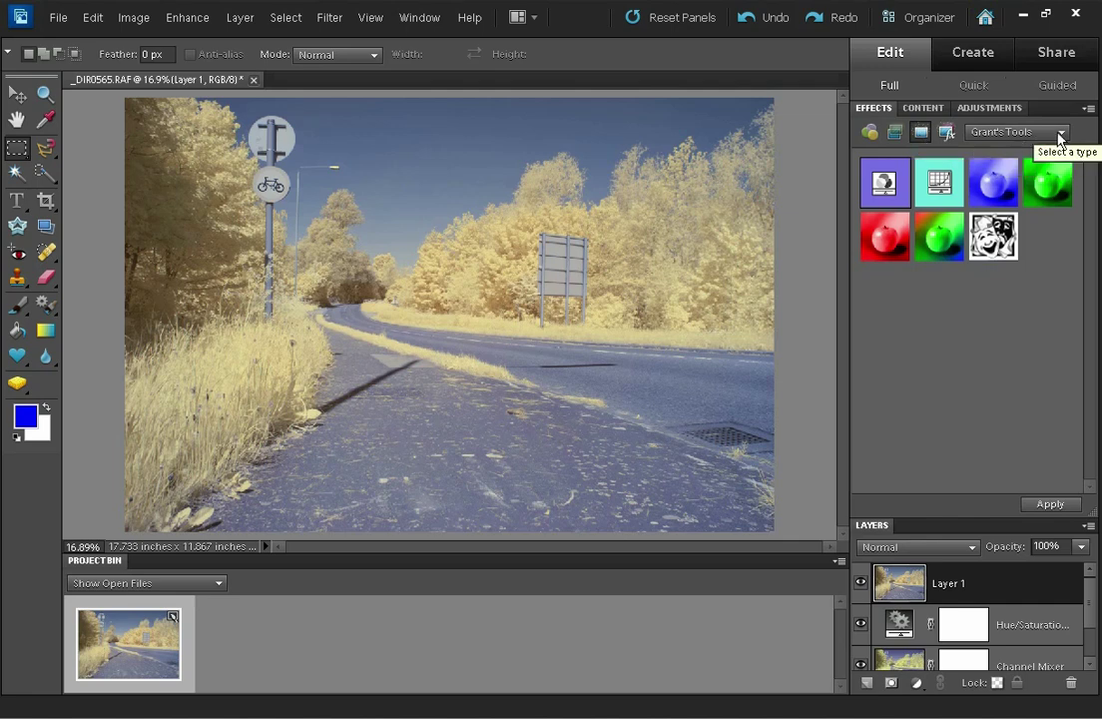
Run Action Curves, raise a highlight point and pull a shadow point down into an S-curve, then apply.
double_click(941, 183)
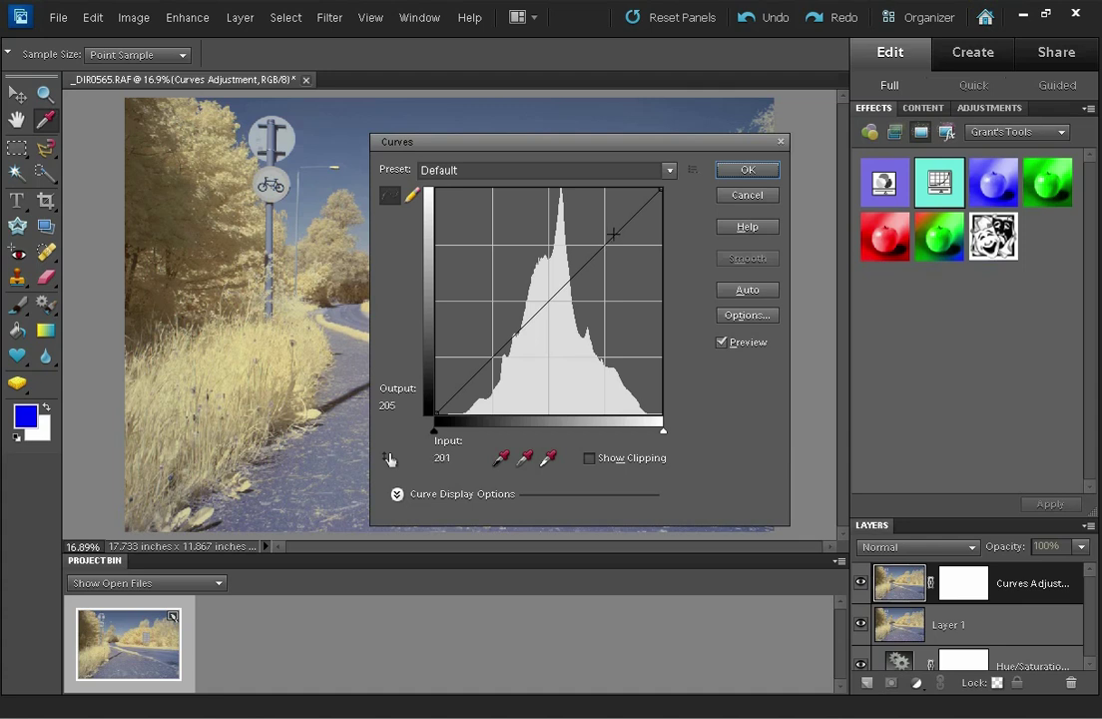
left_click(613, 234)
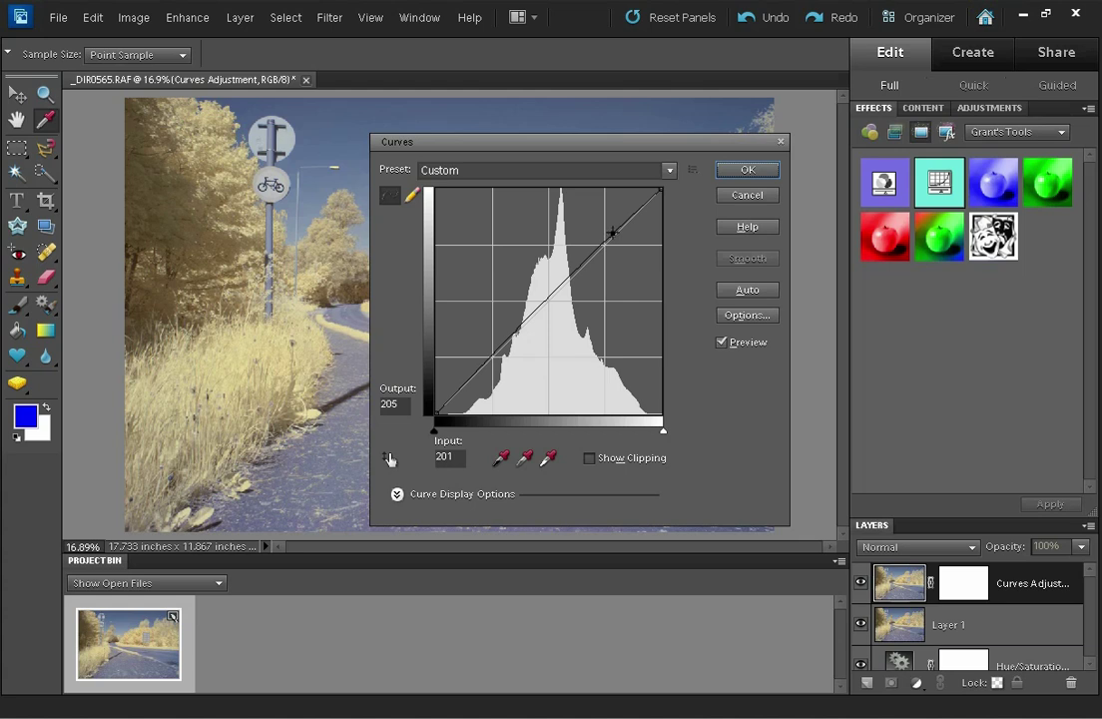
left_click_drag(613, 234, 604, 222)
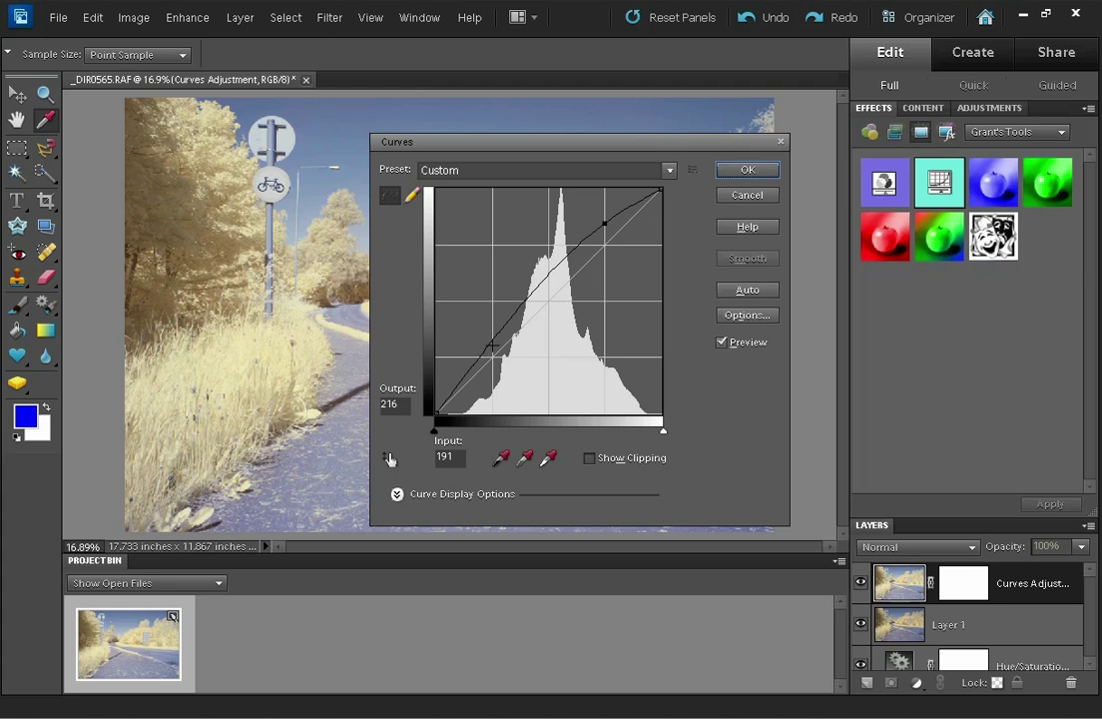
left_click(488, 342)
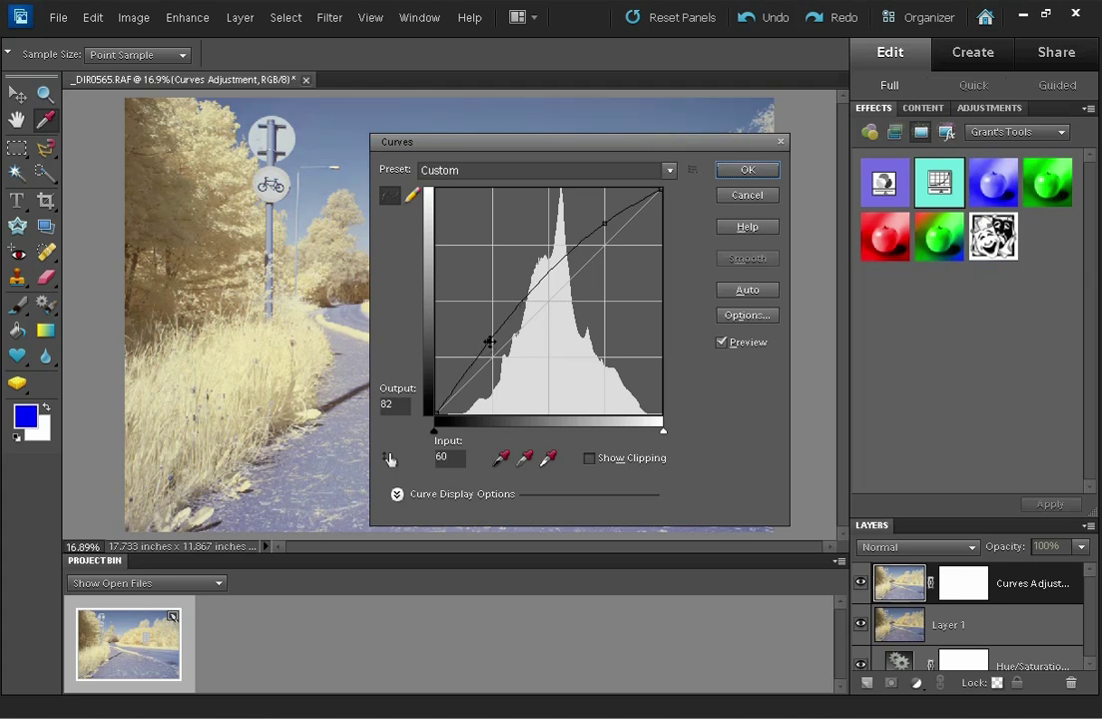
left_click_drag(488, 341, 514, 357)
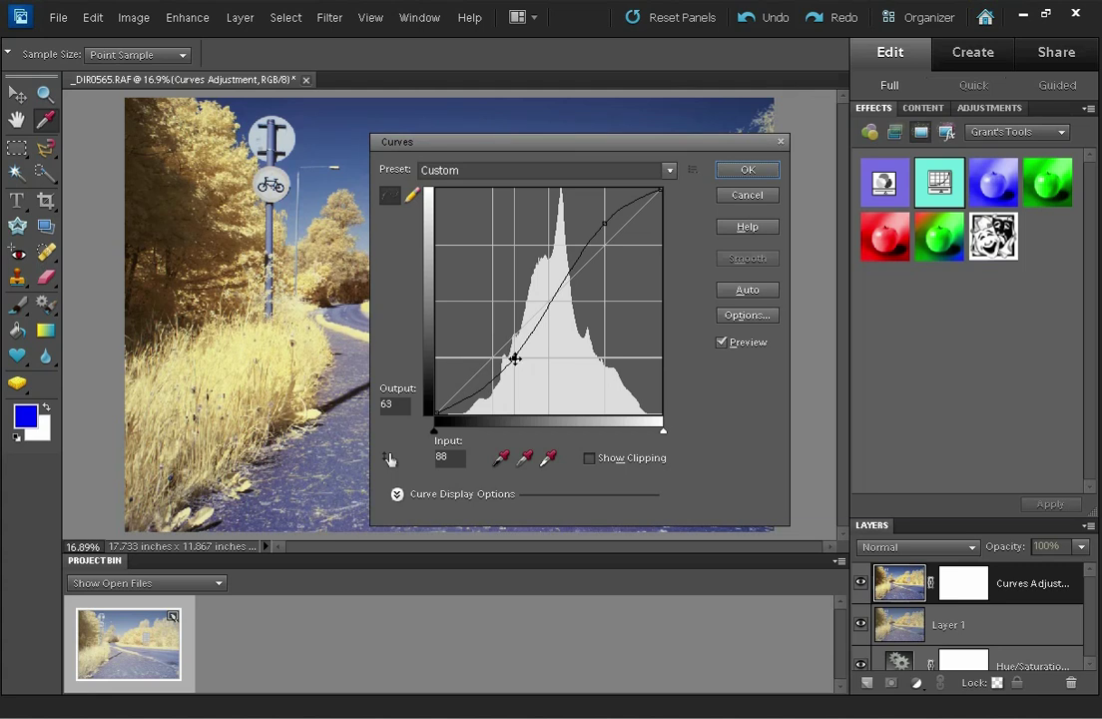
left_click_drag(519, 148, 539, 166)
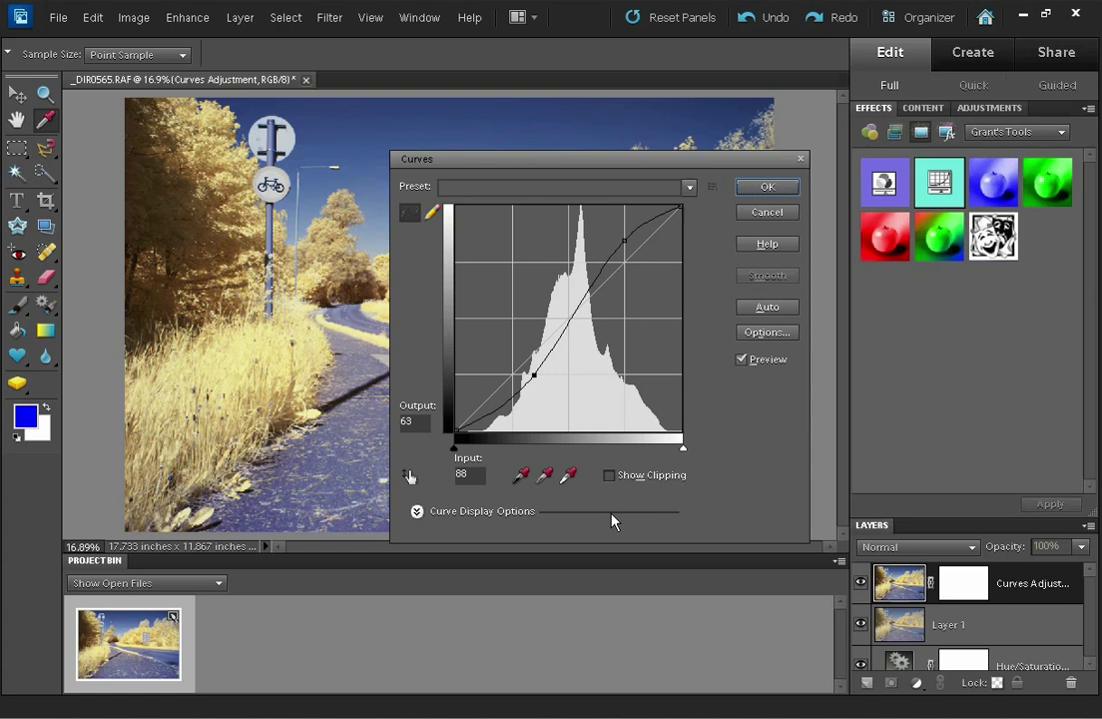
left_click(765, 188)
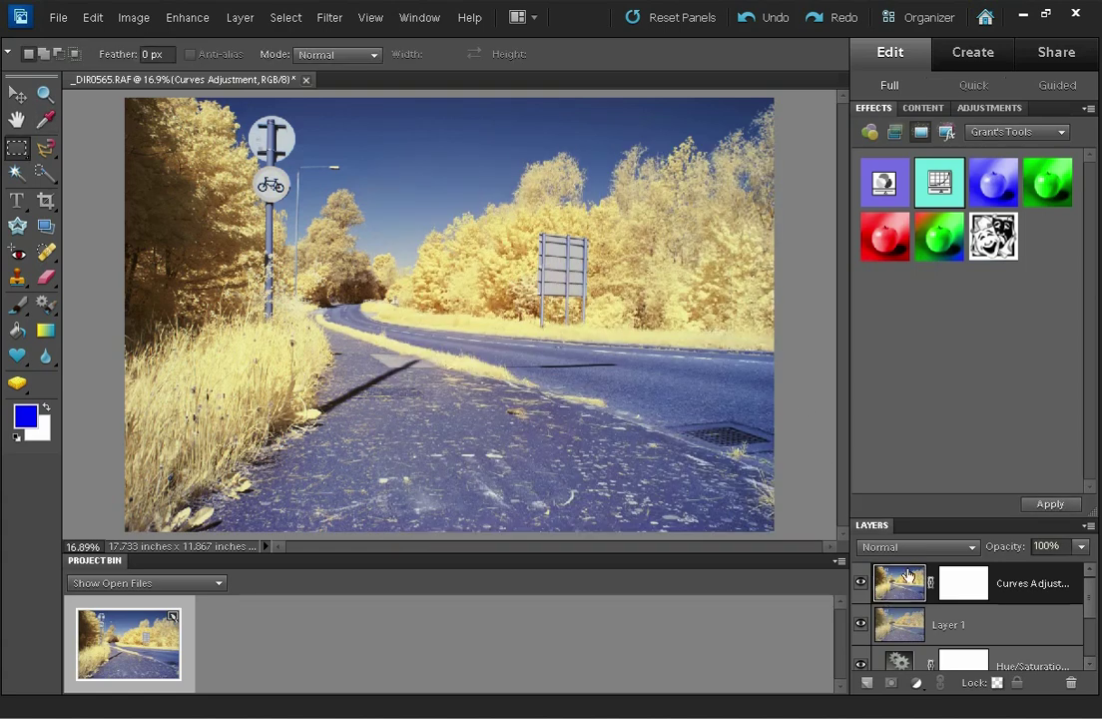
left_click(860, 584)
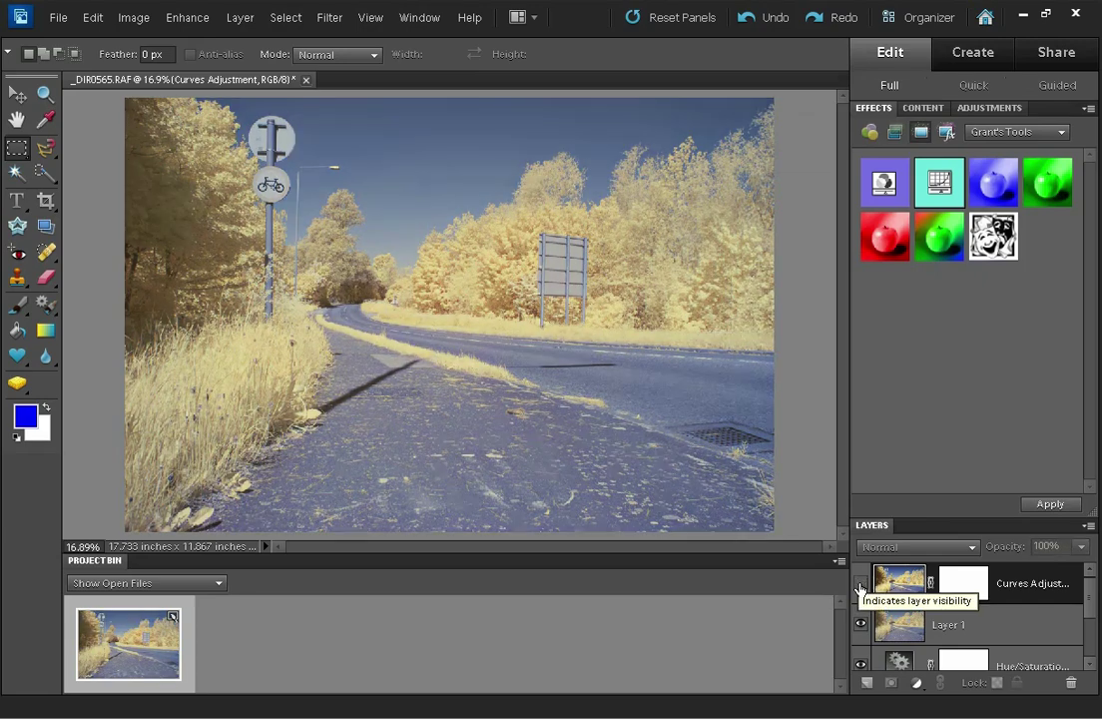
left_click(860, 584)
left_click(860, 584)
left_click(860, 584)
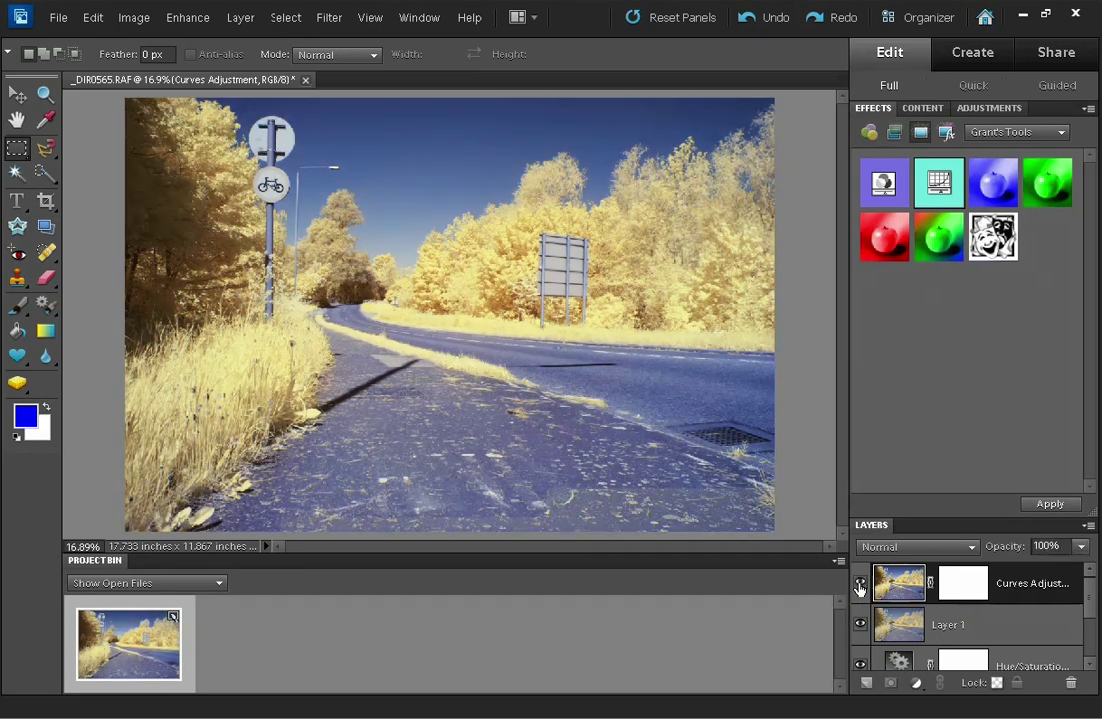
left_click(861, 584)
left_click(860, 584)
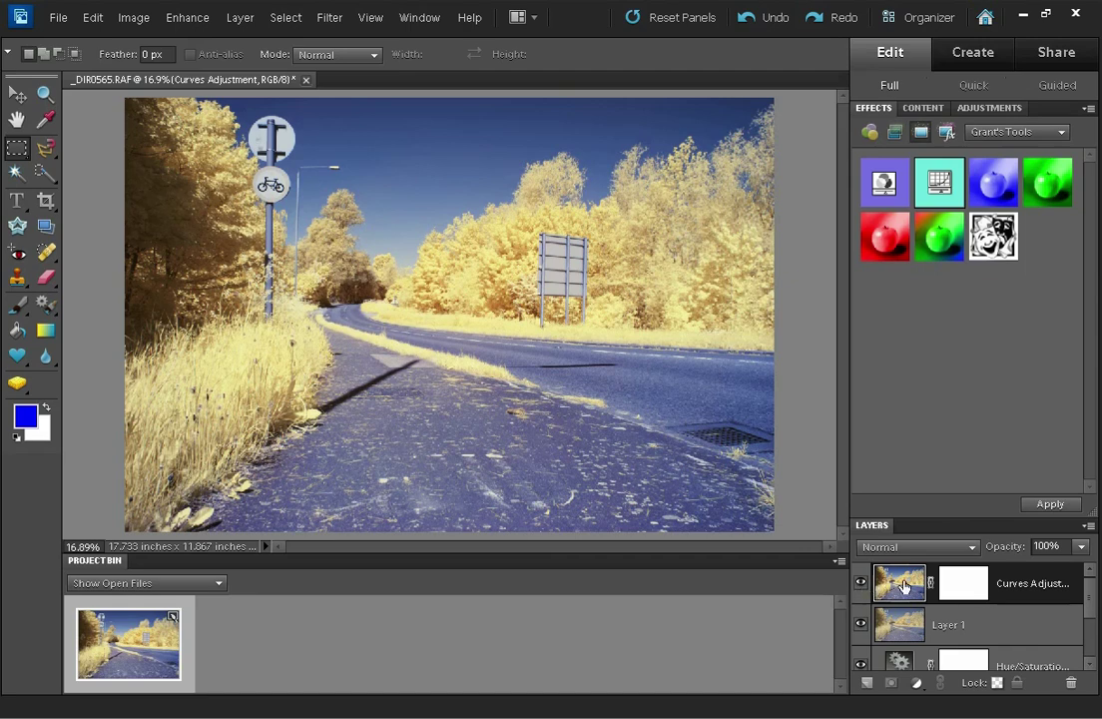
left_click(1022, 629)
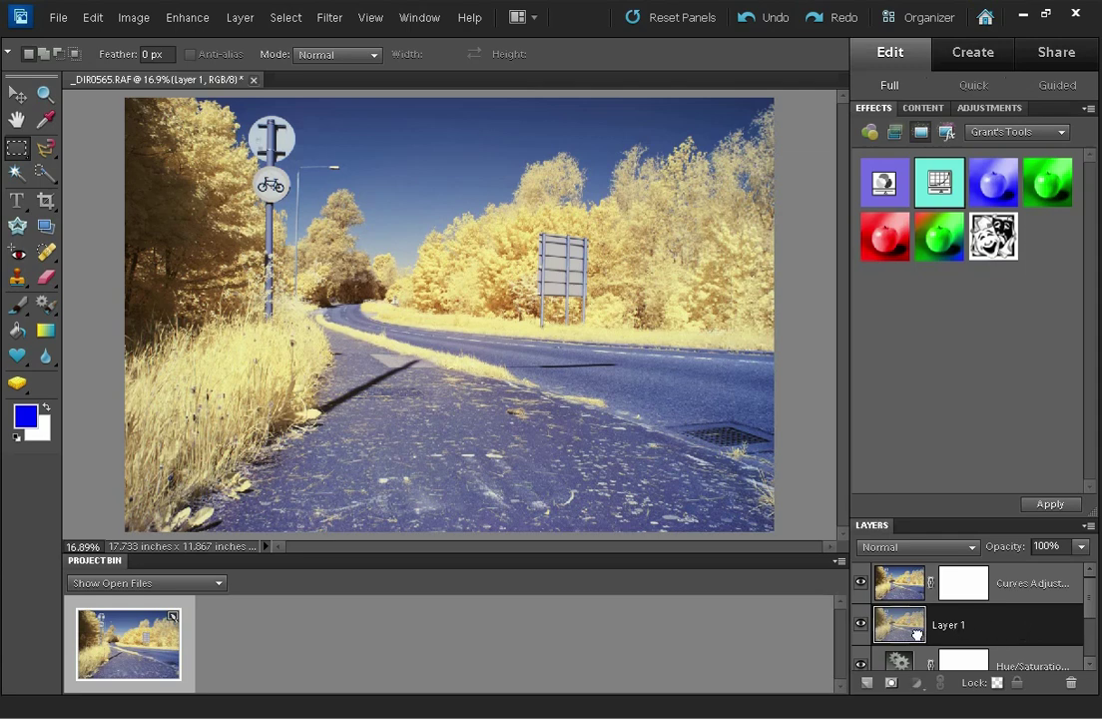
Duplicate Layer 1 and move the copy above the Curves Adjustment layer.
scroll(889, 659, "down", 1)
left_click_drag(868, 681, 866, 685)
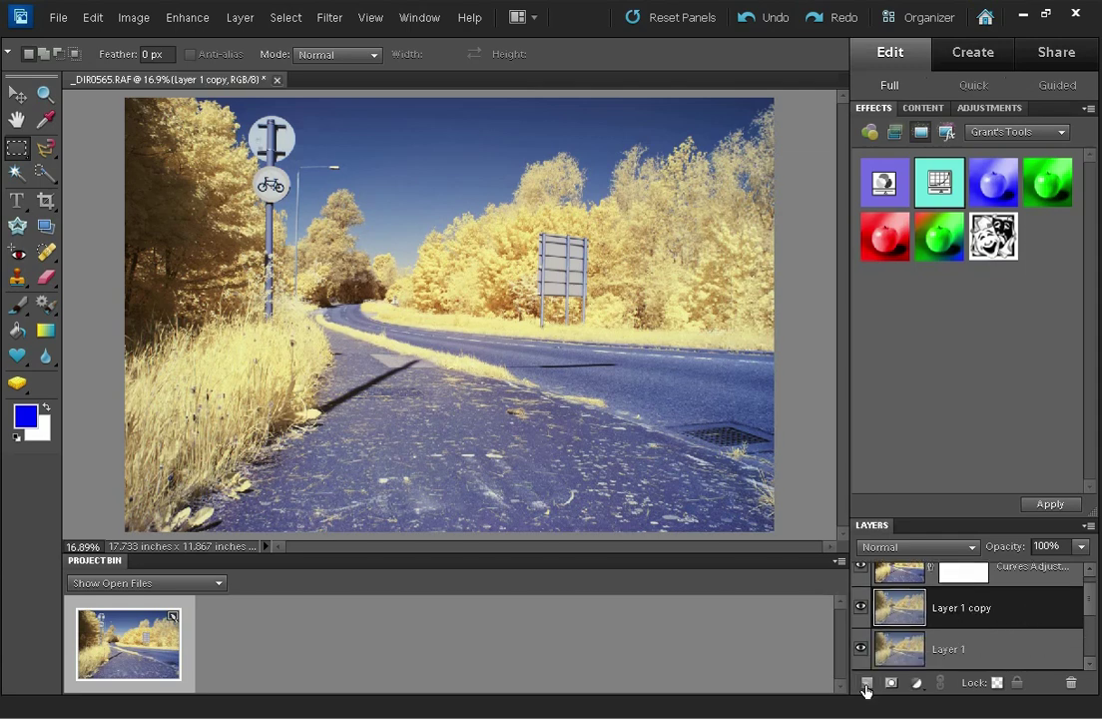
left_click_drag(980, 635, 982, 576)
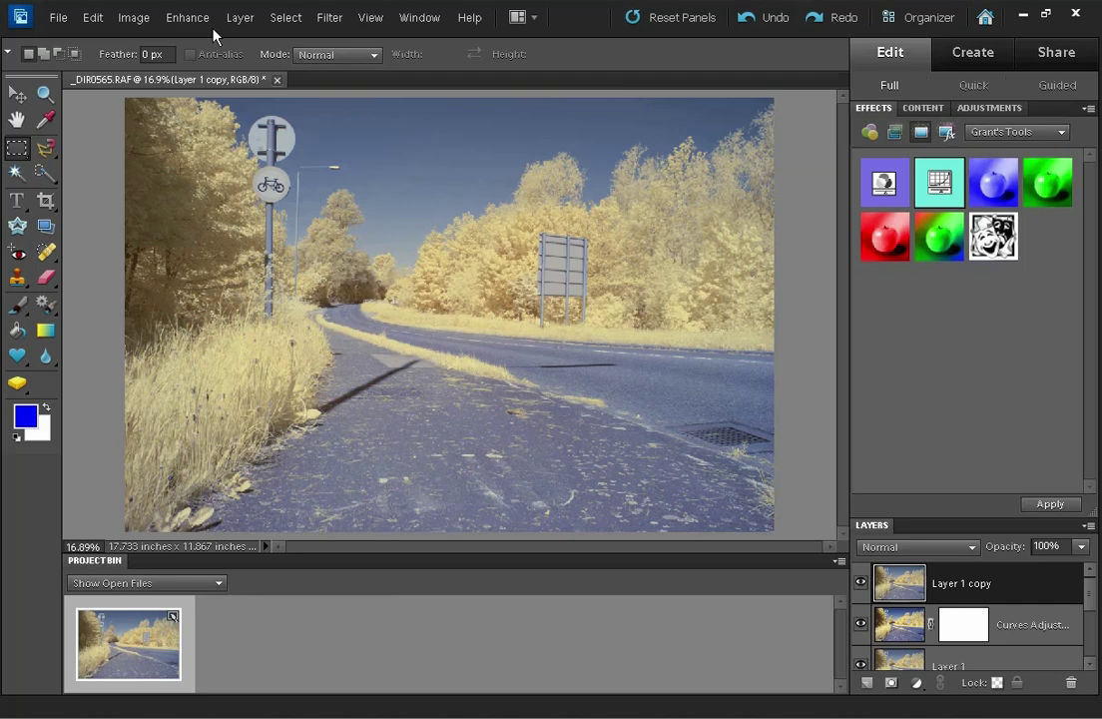
Apply a High Pass filter with a 100-pixel radius to Layer 1 copy.
left_click(329, 18)
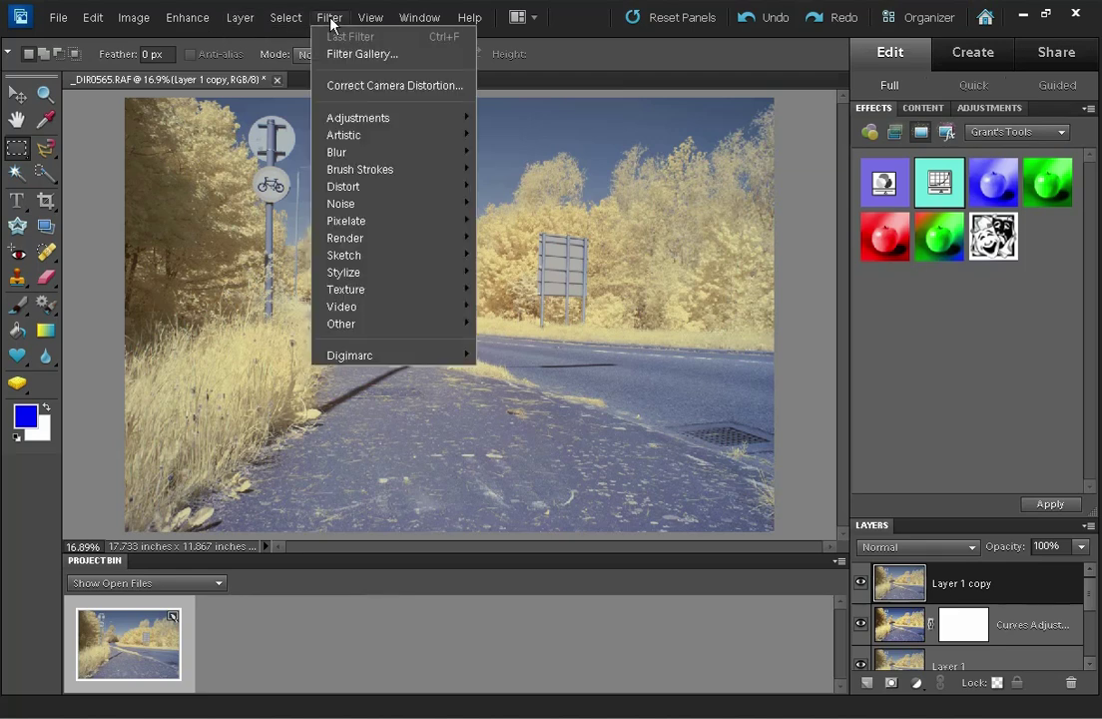
mouse_move(433, 326)
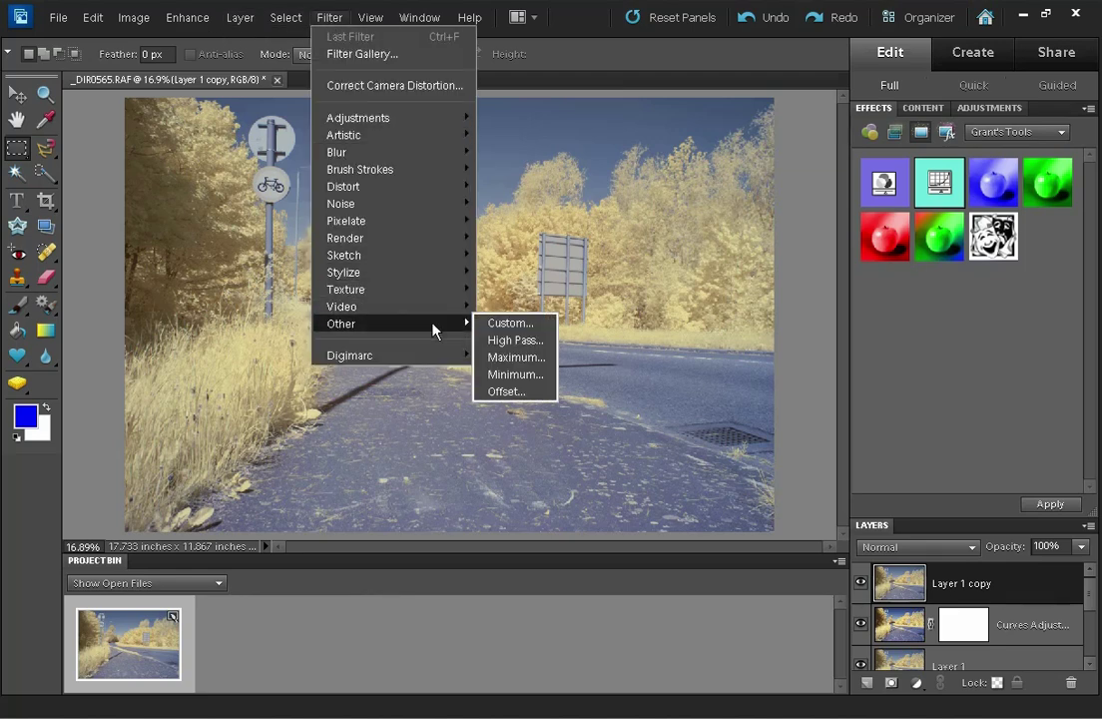
left_click(512, 340)
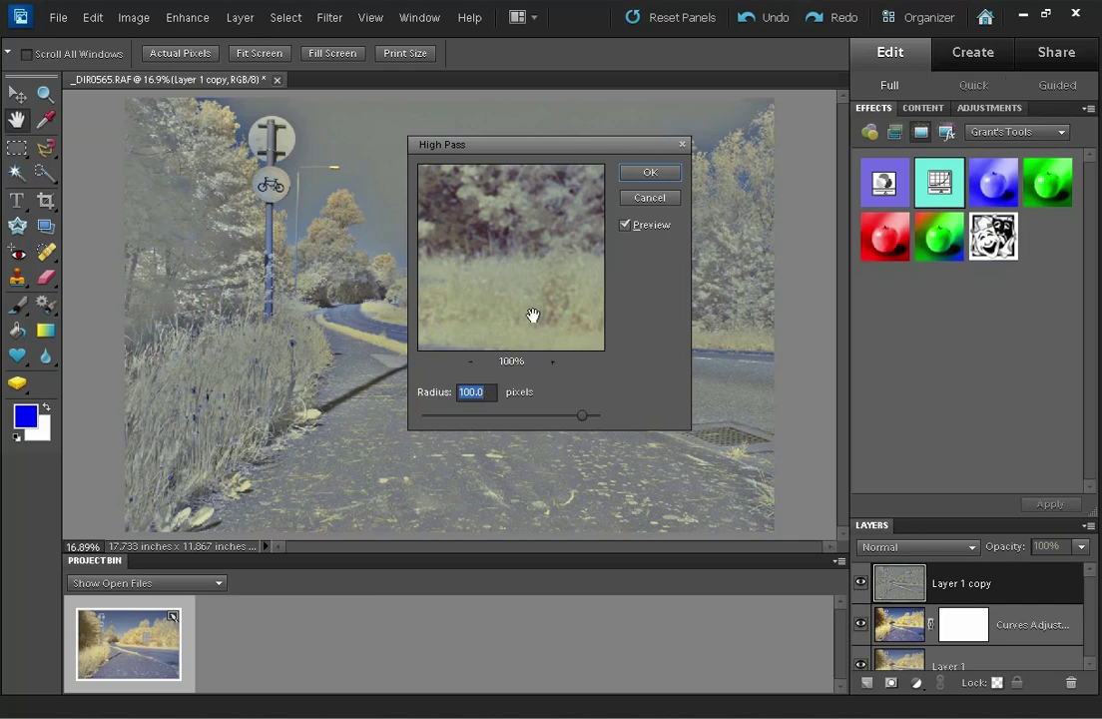
left_click(647, 174)
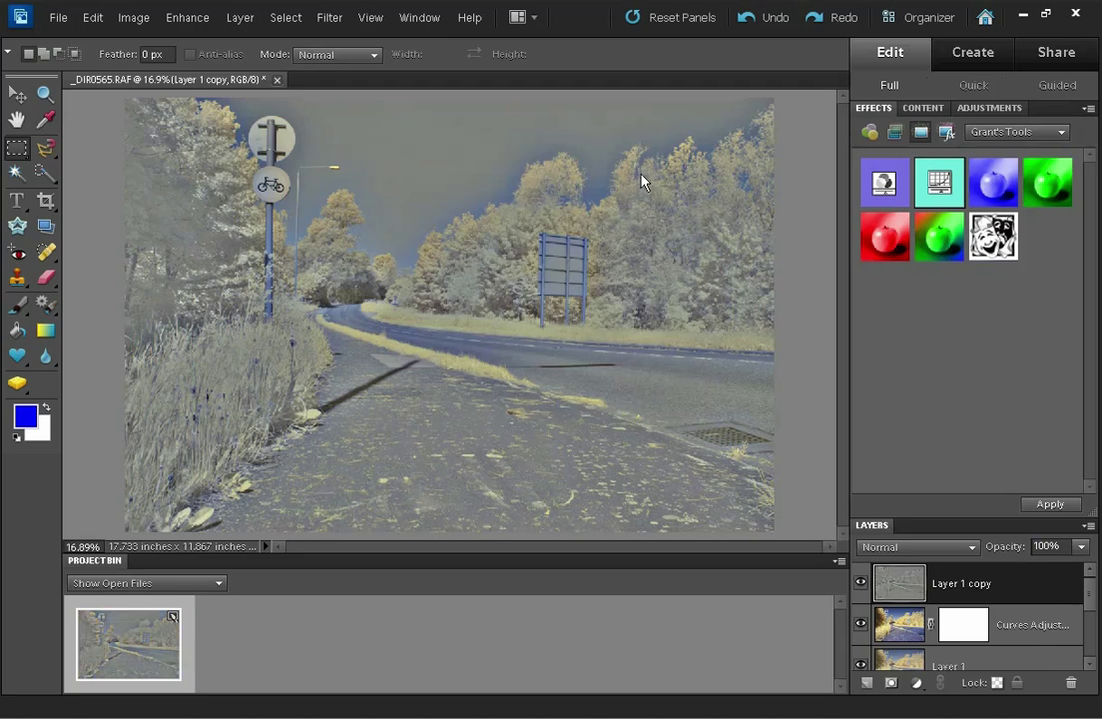
Blend Layer 1 copy in Overlay mode at 32% opacity, then hide it to compare.
left_click(974, 551)
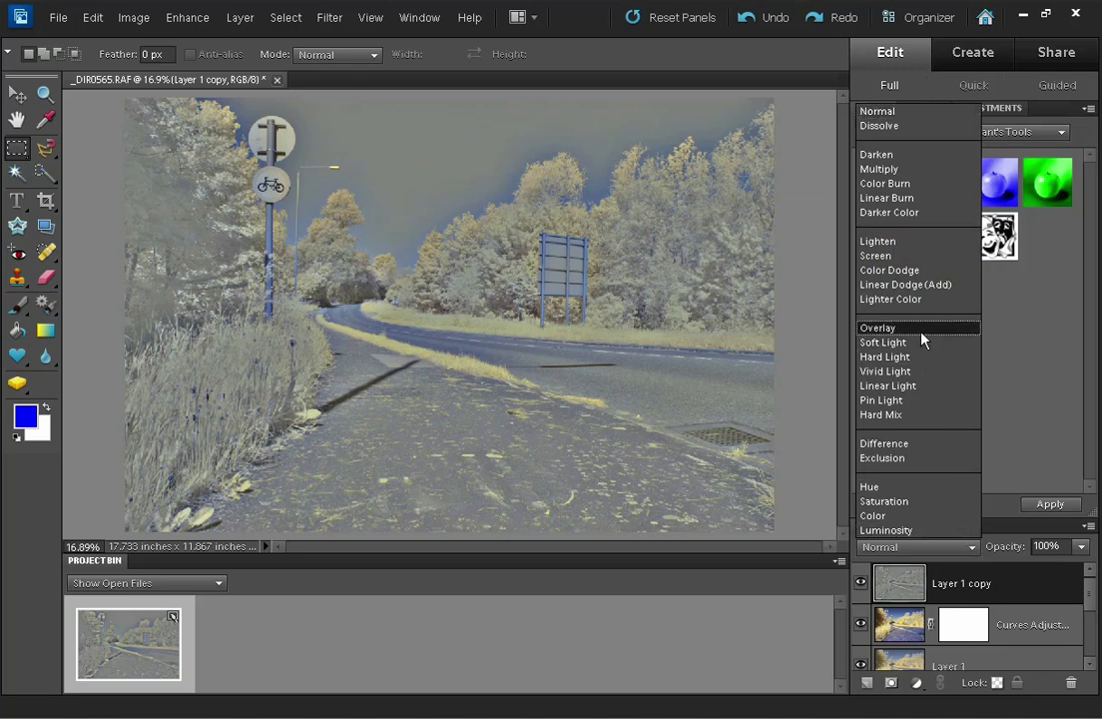
left_click(878, 327)
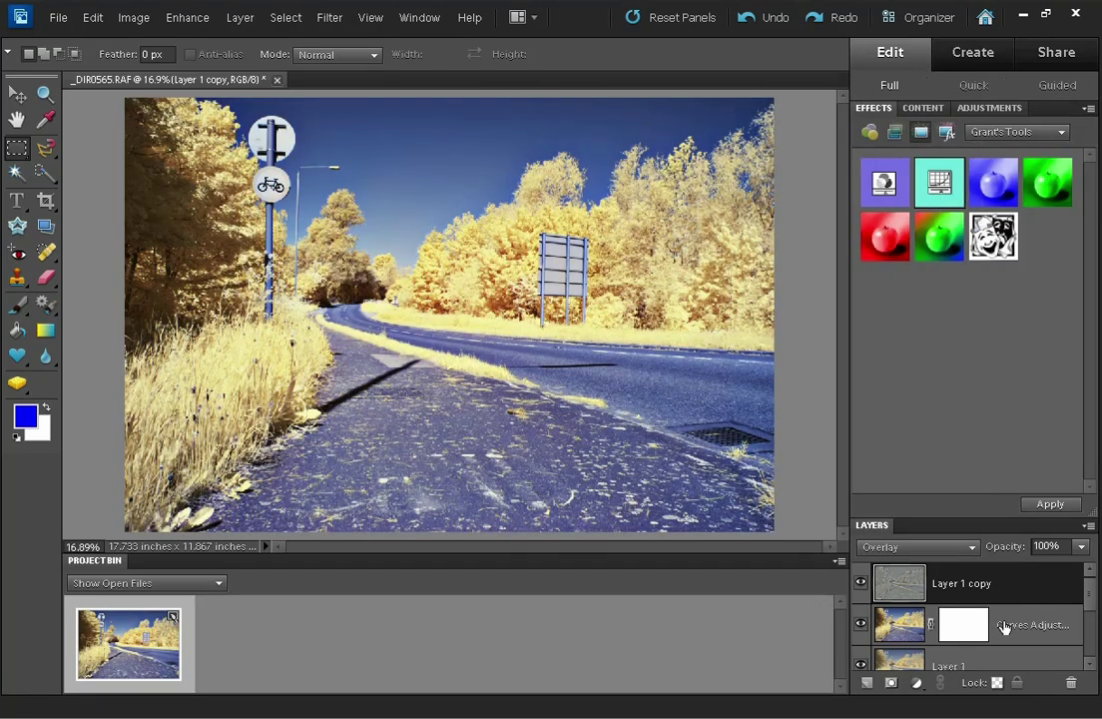
left_click(1081, 546)
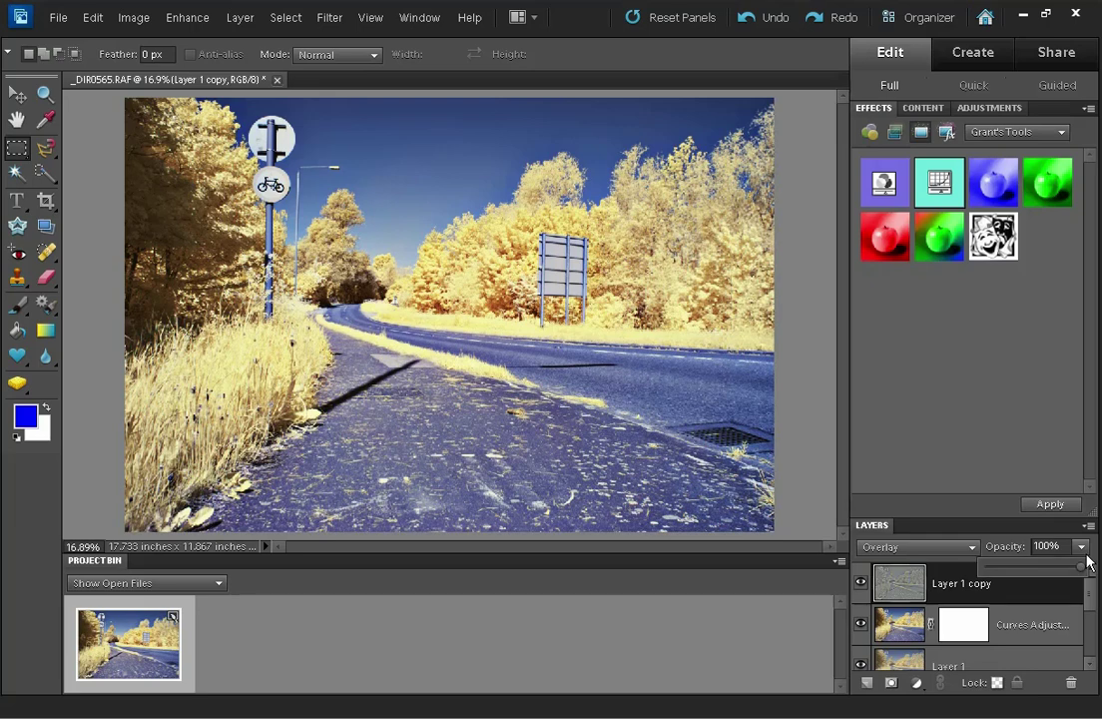
left_click(1017, 569)
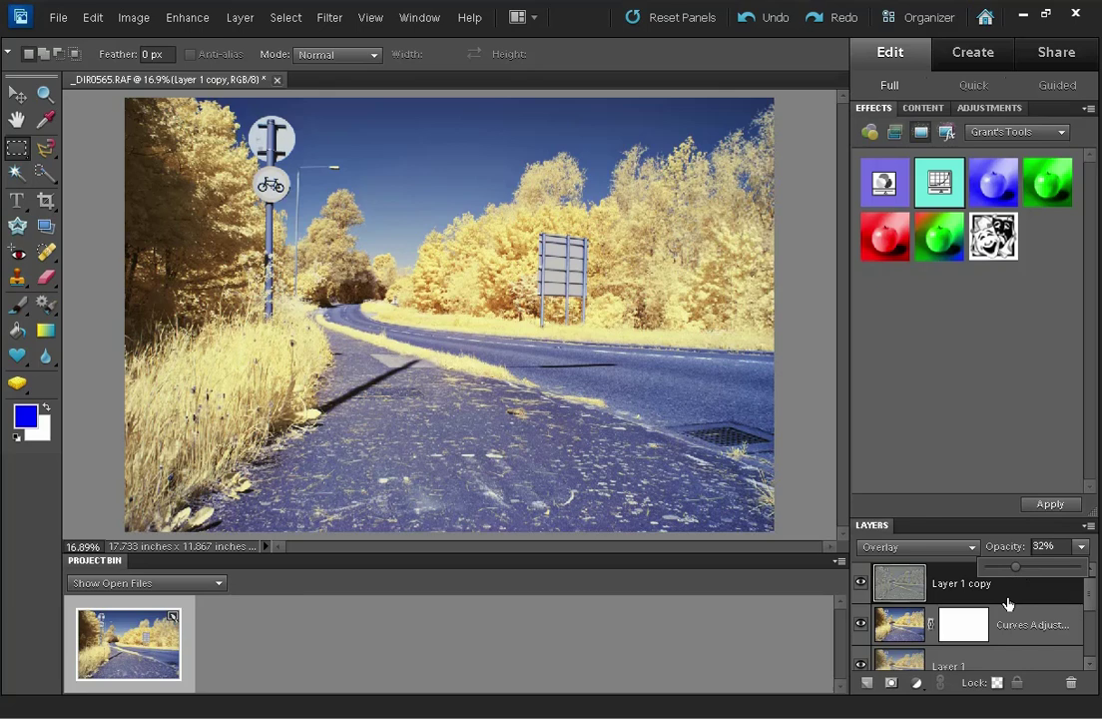
left_click(1008, 603)
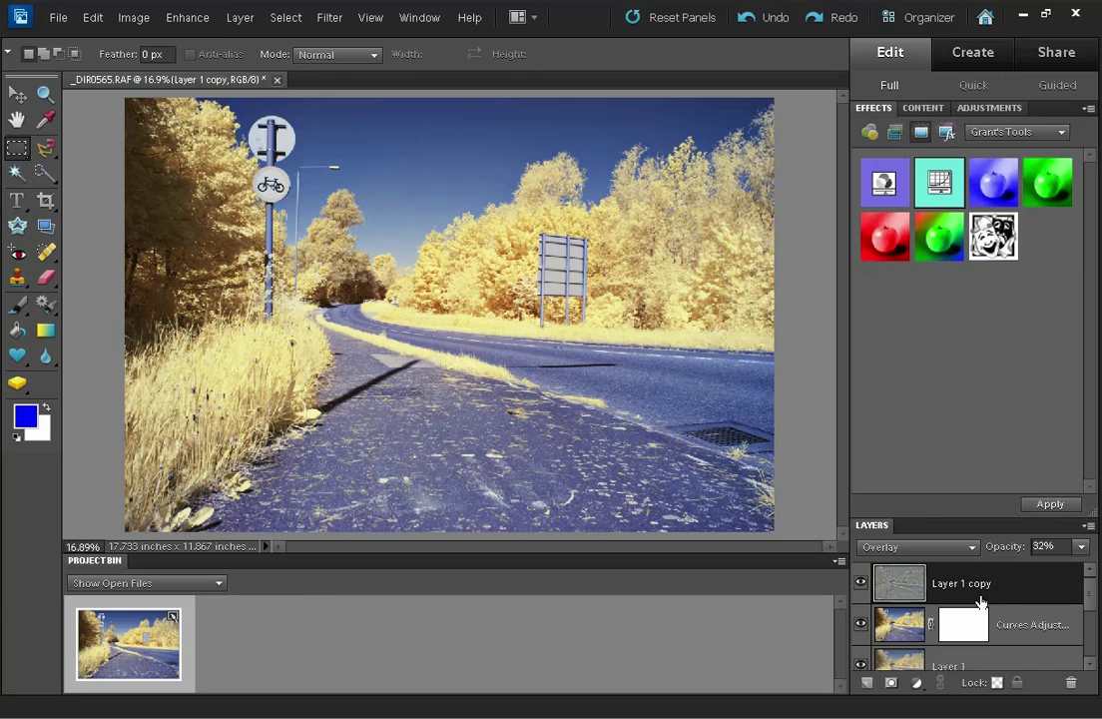
left_click(862, 583)
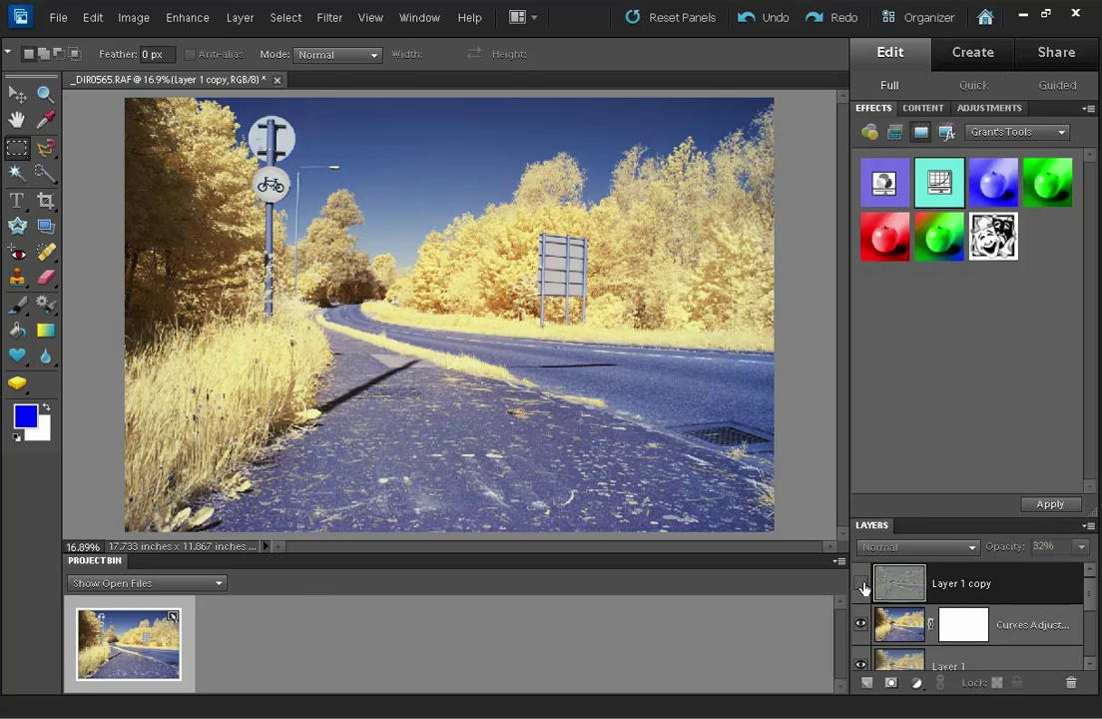
Toggle Layer 1 copy's visibility to compare before and after, ending with the overlay shown.
left_click(862, 583)
left_click(862, 583)
left_click(862, 583)
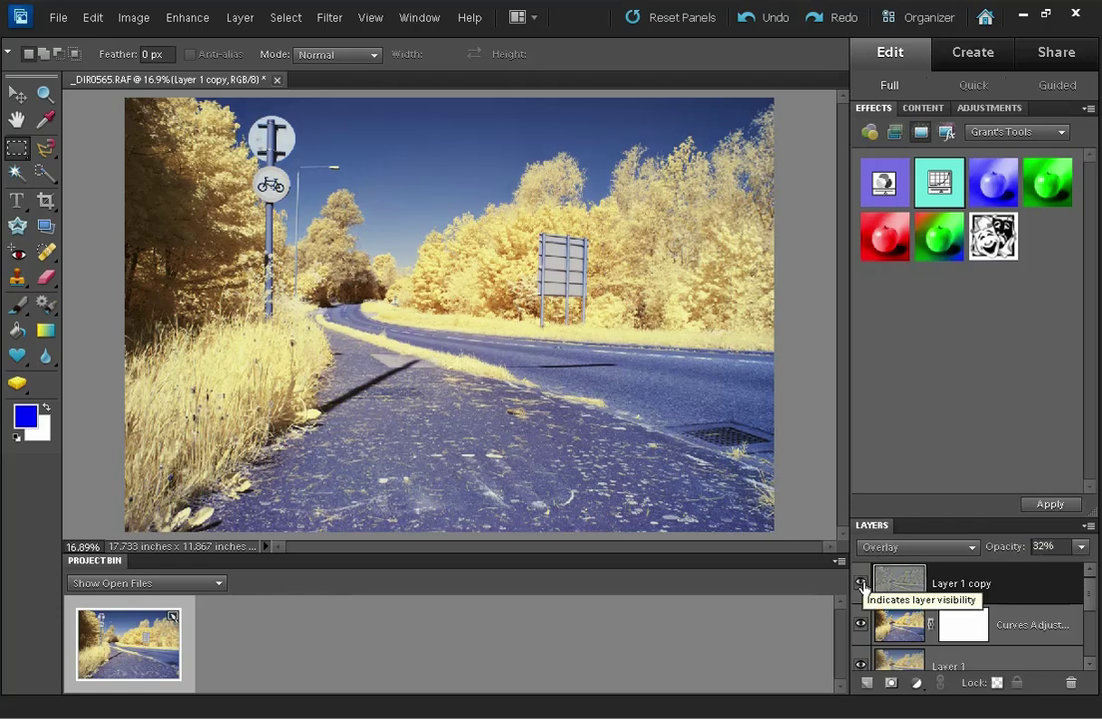